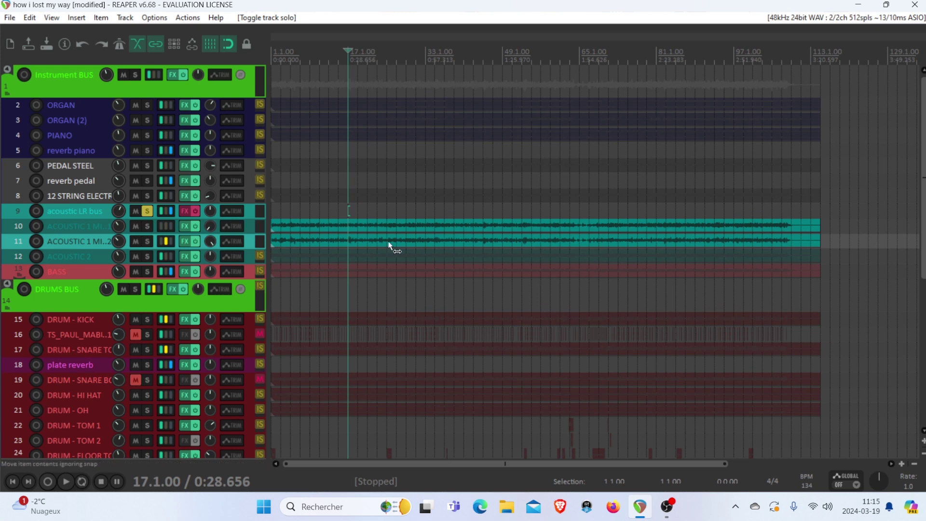
Step: Bypass the effects on the two acoustic mic tracks and play the soloed acoustic guitars without any processing
{"action": "left_click", "coordinate": [195, 225]}
{"action": "key", "text": "space"}
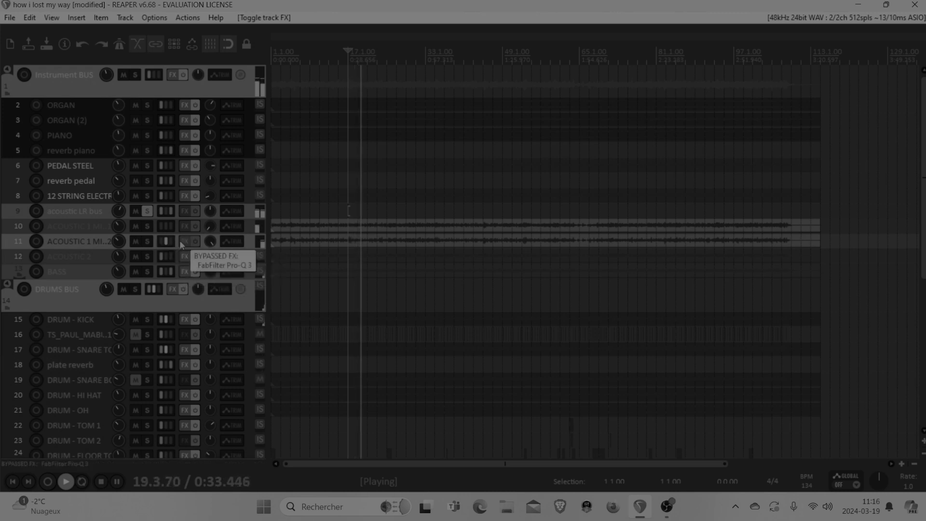
{"action": "key", "text": "space"}
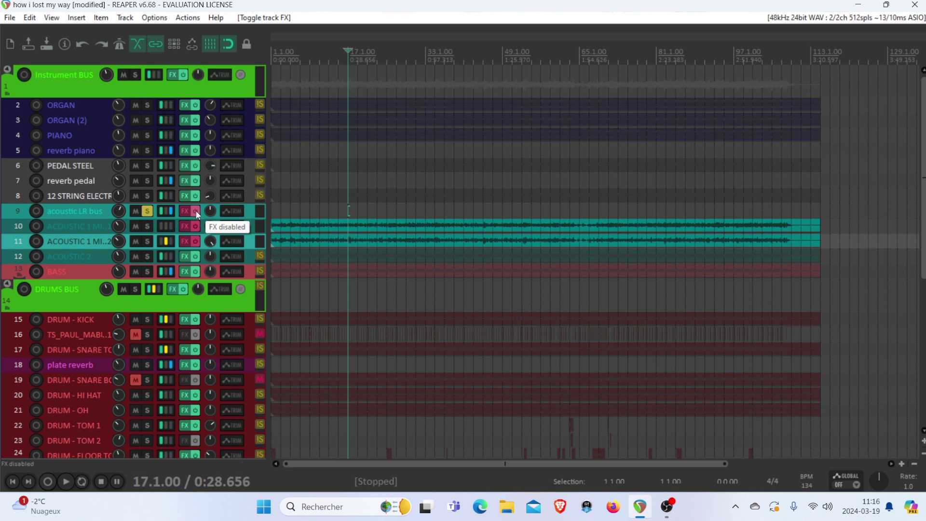
Step: Enable the effects on the acoustic LR bus and both acoustic mic tracks, and play the processed guitars for comparison
{"action": "left_click", "coordinate": [196, 211]}
{"action": "key", "text": "space"}
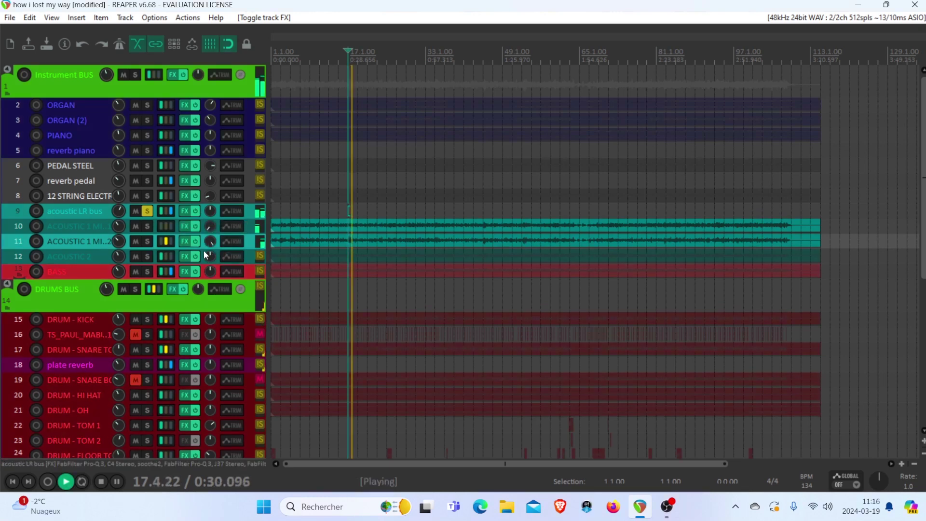
{"action": "mouse_move", "coordinate": [210, 246]}
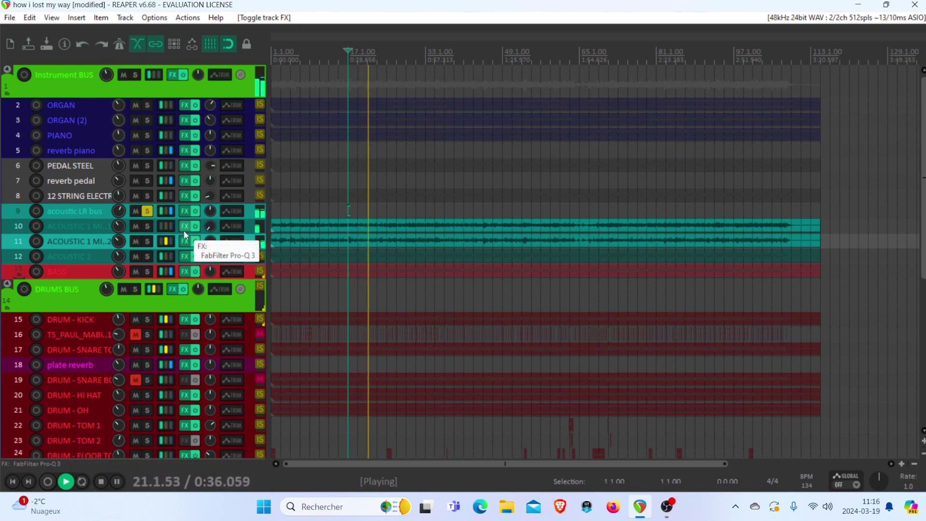
{"action": "key", "text": "space"}
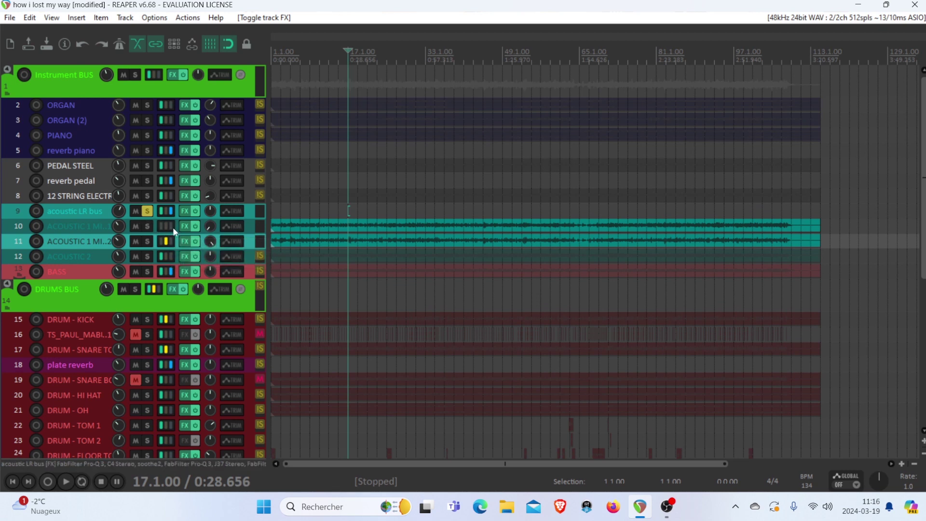
Step: Bypass the acoustic LR bus effects, solo ACOUSTIC 1 MIC 1 and open its effects chain
{"action": "left_click", "coordinate": [194, 212]}
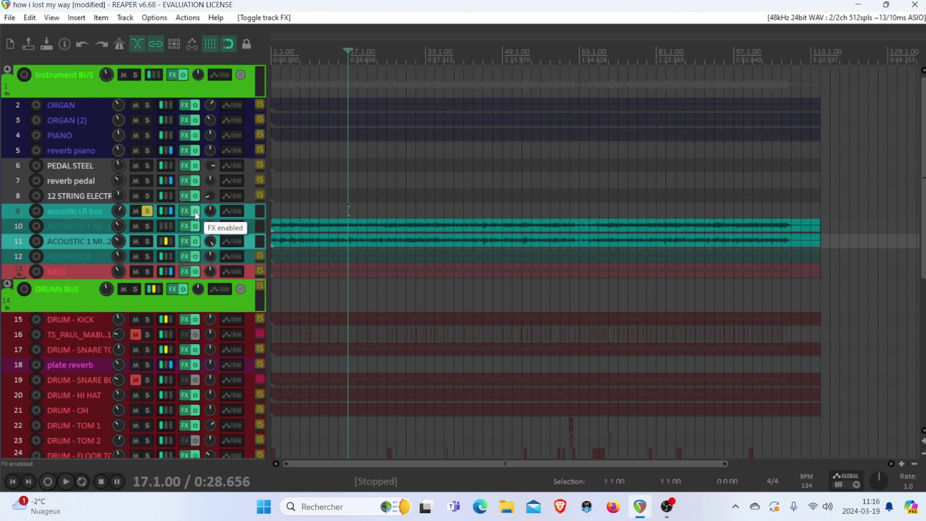
{"action": "left_click", "coordinate": [151, 224]}
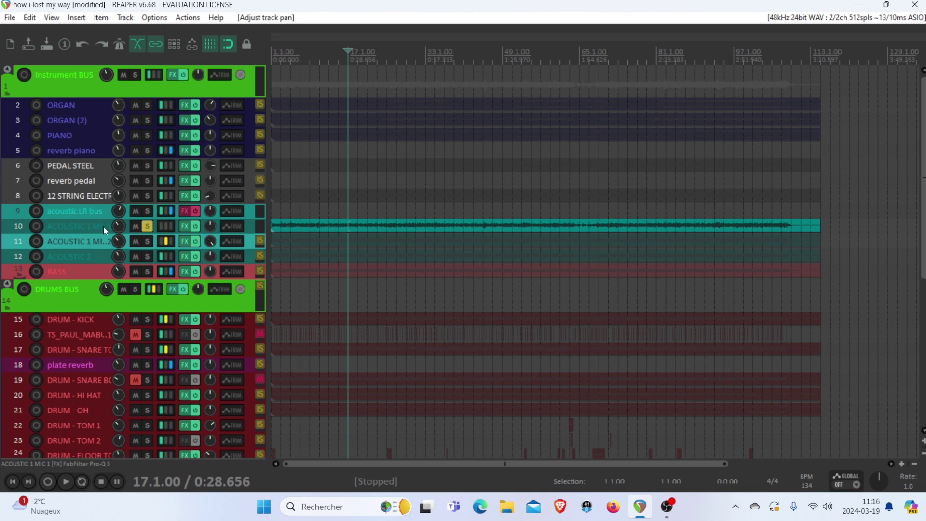
{"action": "left_click", "coordinate": [186, 227]}
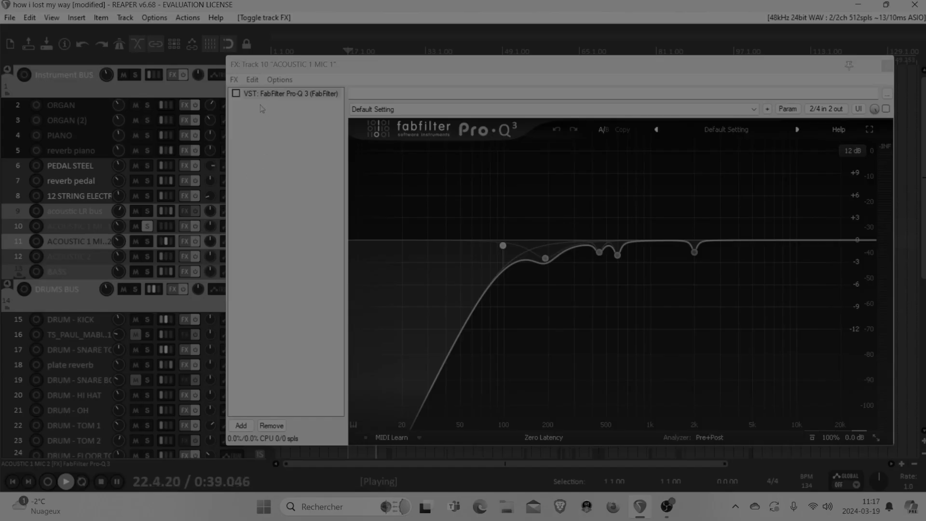
Step: Compare ACOUSTIC 1 MIC 1 with FabFilter Pro-Q 3 enabled and bypassed during playback, leaving the EQ enabled
{"action": "left_click", "coordinate": [236, 94]}
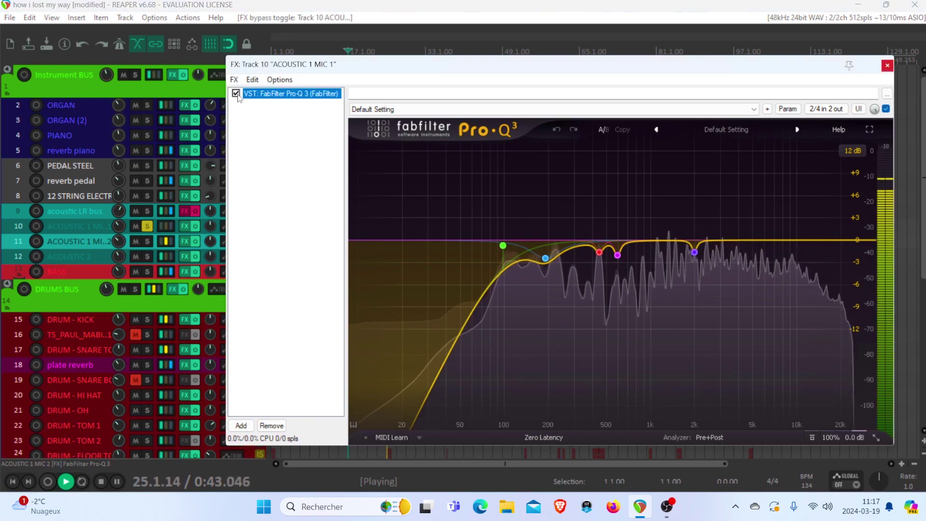
{"action": "left_click", "coordinate": [236, 94]}
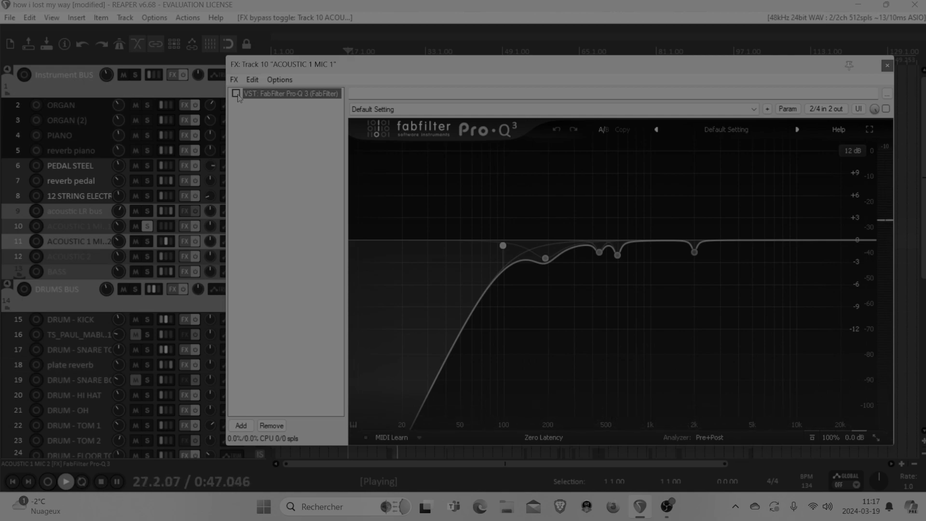
{"action": "left_click", "coordinate": [236, 94]}
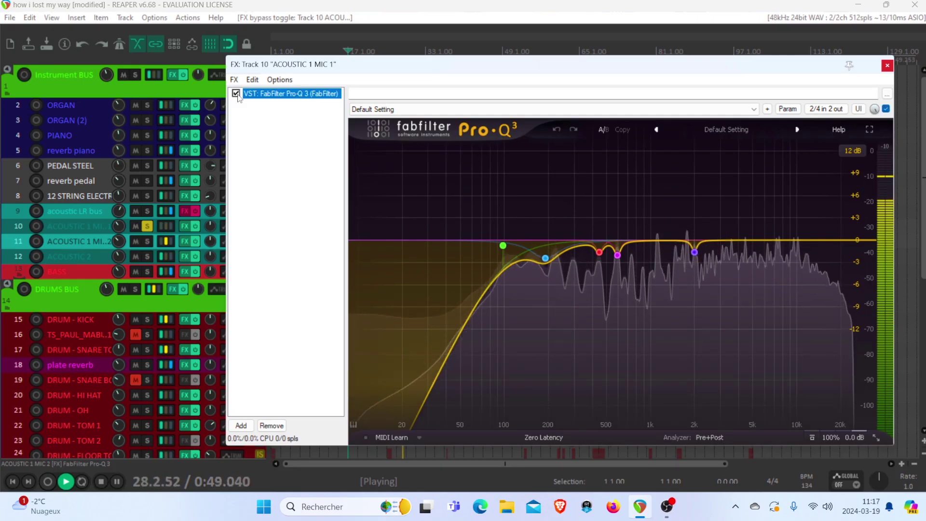
{"action": "key", "text": "space"}
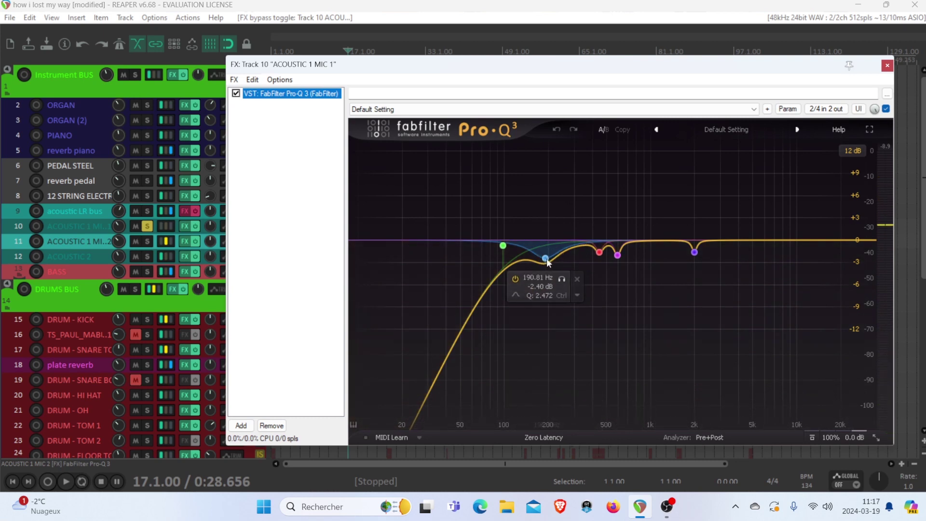
Step: Audition the resonance at the 446 Hz cut by boosting that band to about +10 dB during playback, and undo the boost
{"action": "left_click", "coordinate": [601, 254]}
{"action": "key", "text": "space"}
{"action": "left_click_drag", "start_coordinate": [599, 374], "coordinate": [594, 310]}
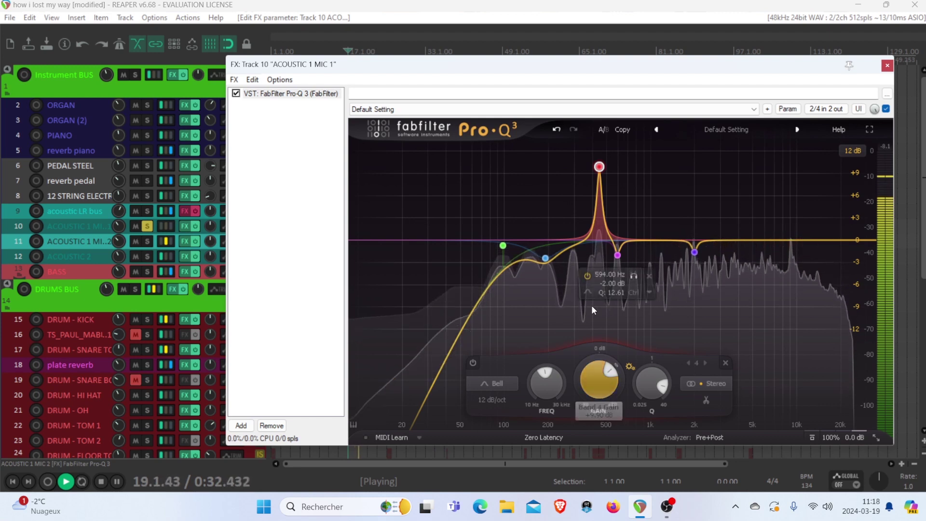
{"action": "key", "text": "ctrl+z"}
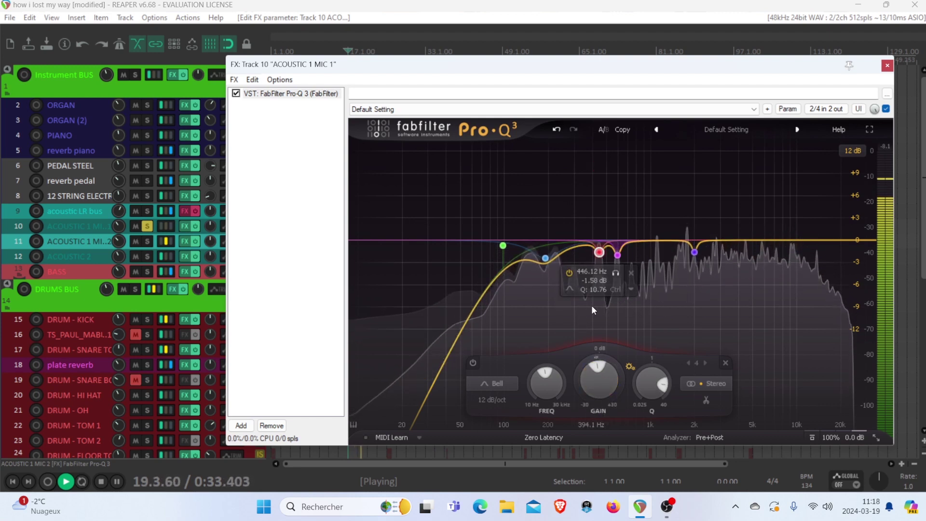
Step: Audition the resonance at the 594 Hz cut by boosting that band to about +15 dB and soloing it, and undo the boost
{"action": "left_click", "coordinate": [617, 255]}
{"action": "left_click_drag", "start_coordinate": [618, 378], "coordinate": [618, 305]}
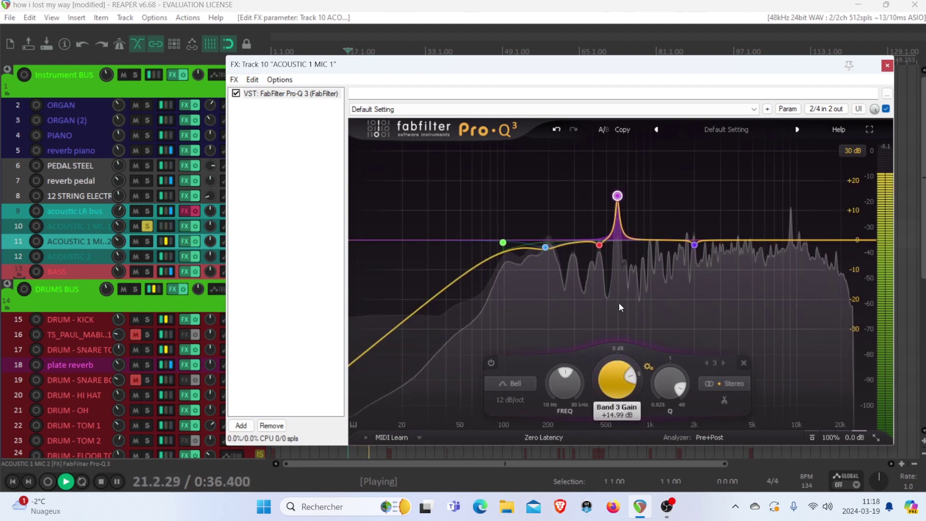
{"action": "left_click", "coordinate": [628, 313]}
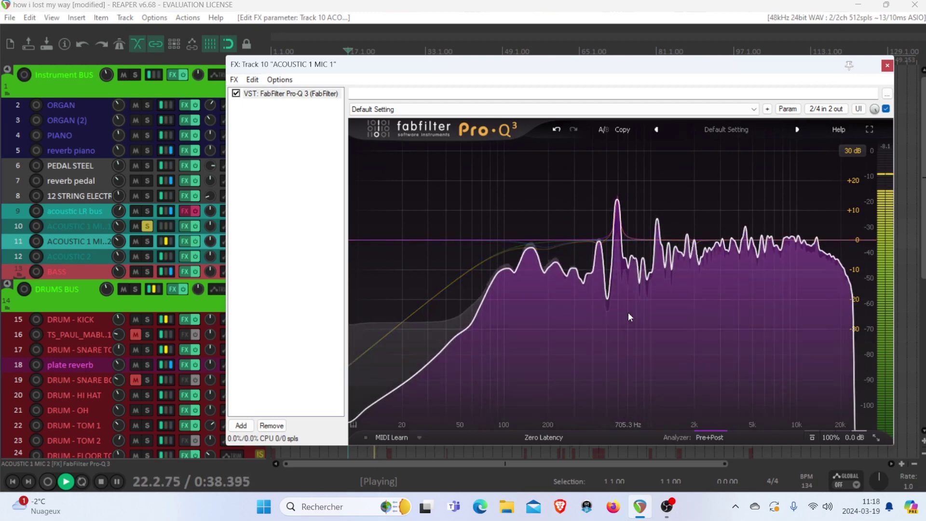
{"action": "key", "text": "ctrl+z"}
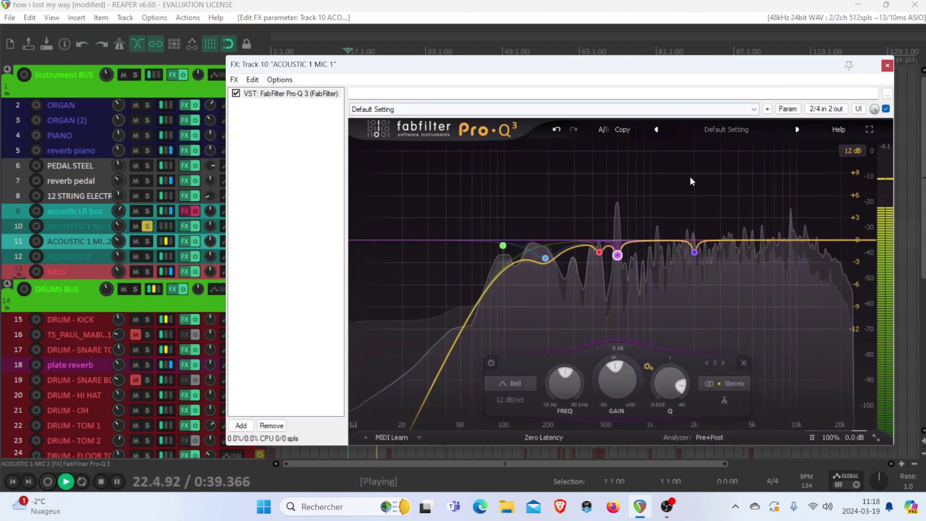
Step: Audition the resonance at the 2 kHz cut by boosting that band to about +28 dB, undo the boost and stop playback
{"action": "left_click", "coordinate": [694, 252]}
{"action": "left_click_drag", "start_coordinate": [695, 374], "coordinate": [698, 288]}
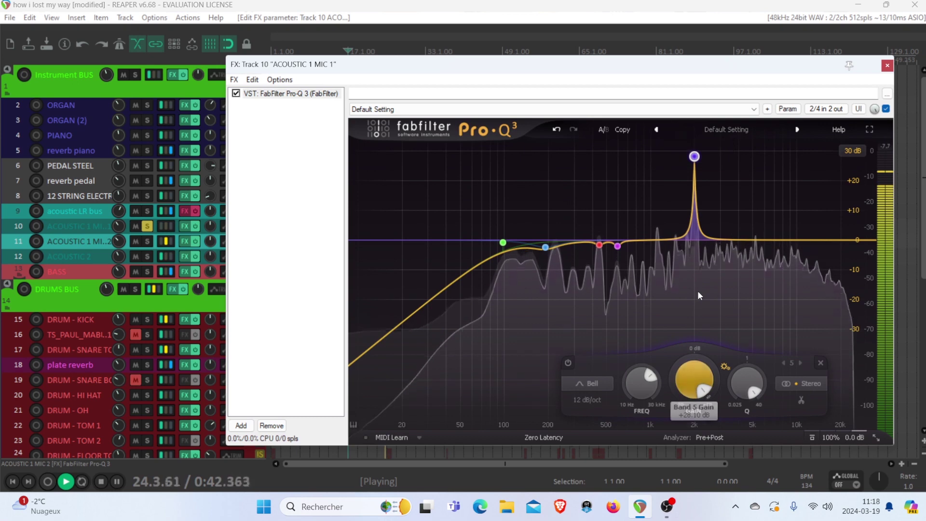
{"action": "left_click", "coordinate": [694, 290]}
{"action": "key", "text": "ctrl+z"}
{"action": "key", "text": "space"}
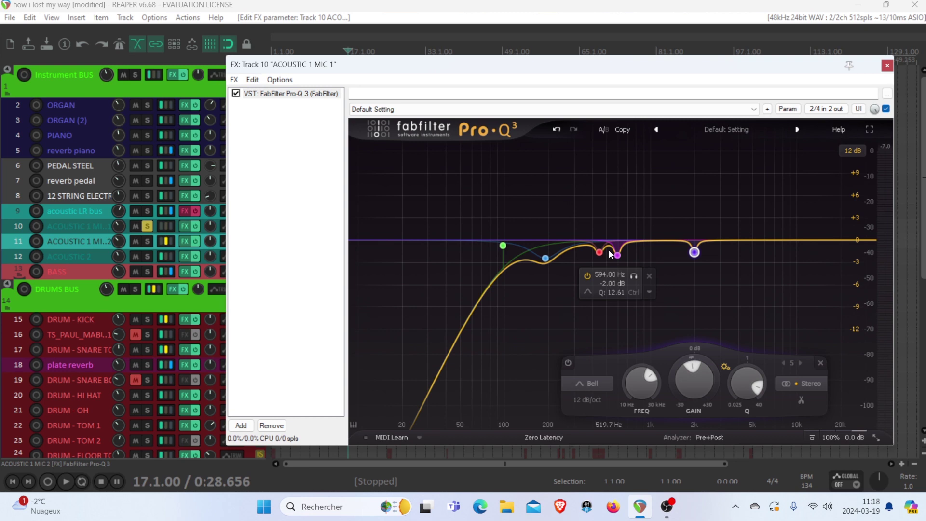
Step: Solo ACOUSTIC 1 MIC 2 and compare it with its FabFilter Pro-Q 3 bypassed and enabled during playback
{"action": "left_click_drag", "start_coordinate": [313, 65], "coordinate": [354, 61]}
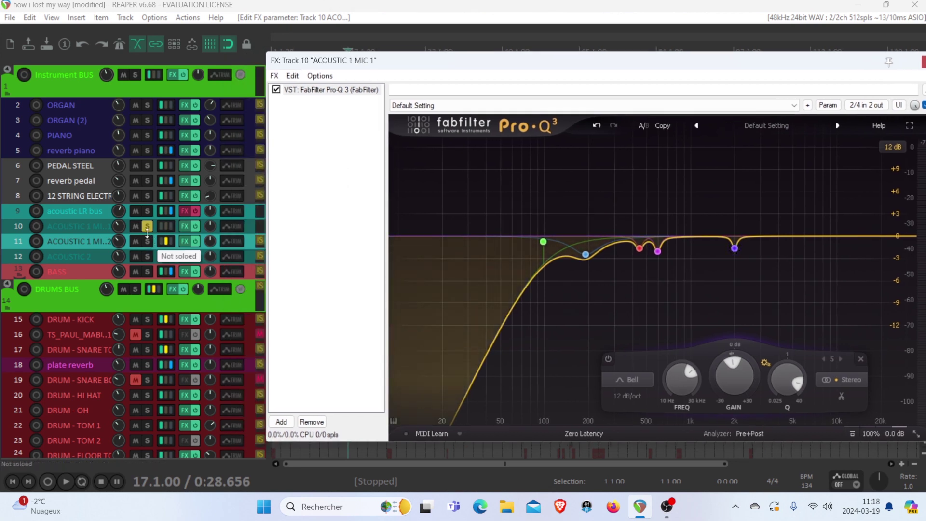
{"action": "left_click", "coordinate": [147, 237]}
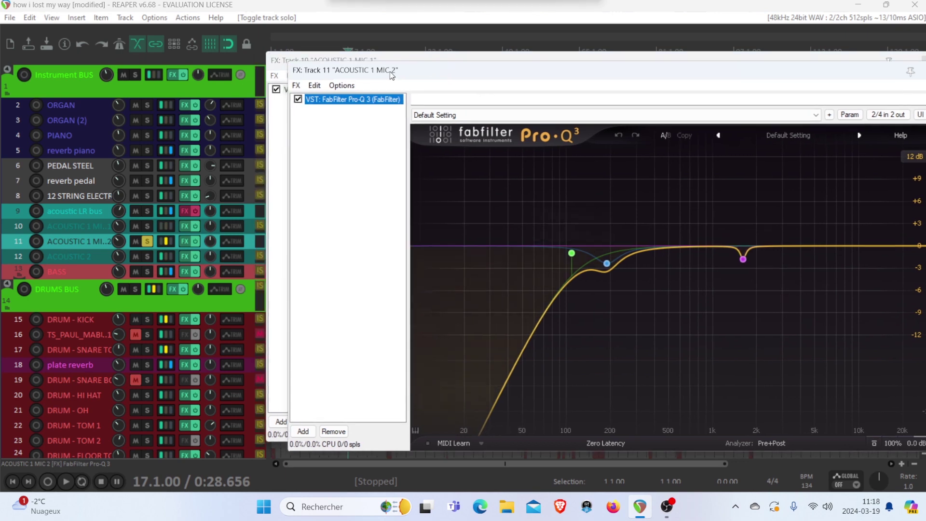
{"action": "left_click", "coordinate": [297, 99]}
{"action": "key", "text": "space"}
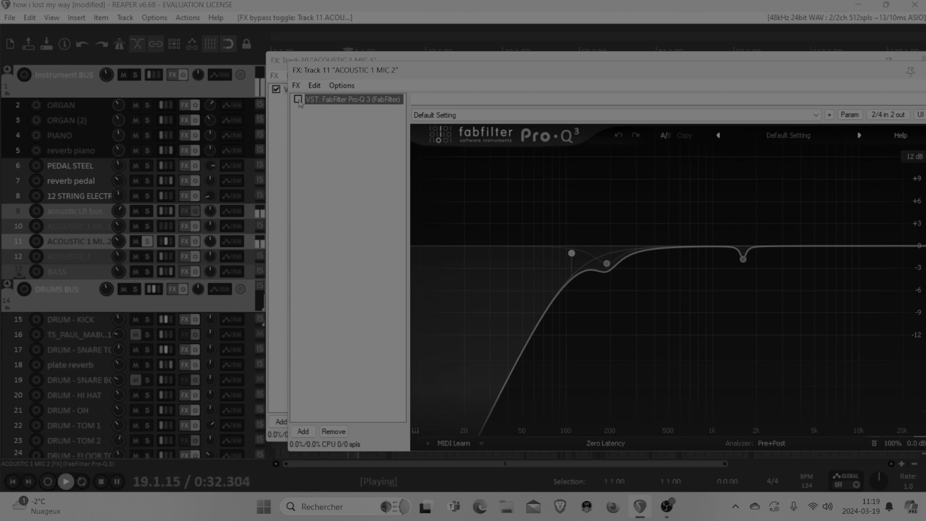
{"action": "left_click", "coordinate": [298, 99]}
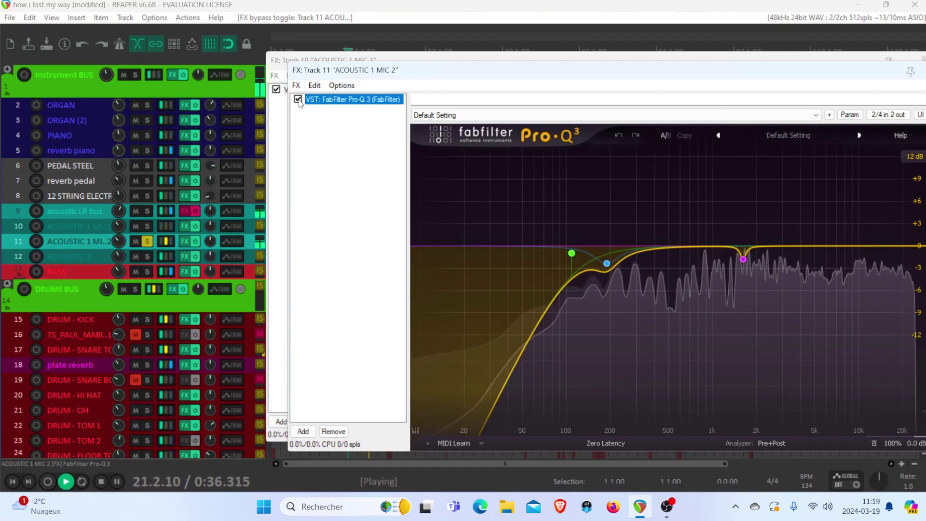
{"action": "key", "text": "space"}
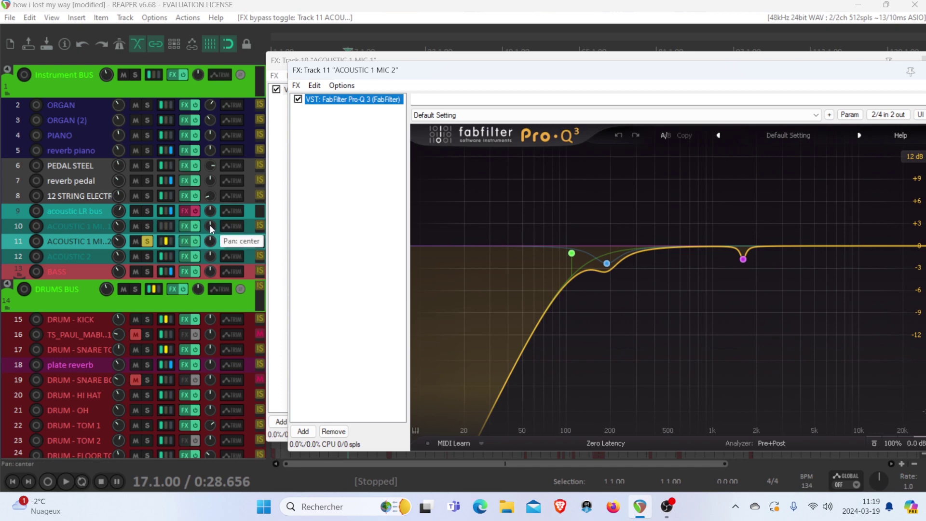
Step: Solo the acoustic LR bus and play both mics with their track effects bypassed, enabling the effects again during playback
{"action": "left_click", "coordinate": [147, 211]}
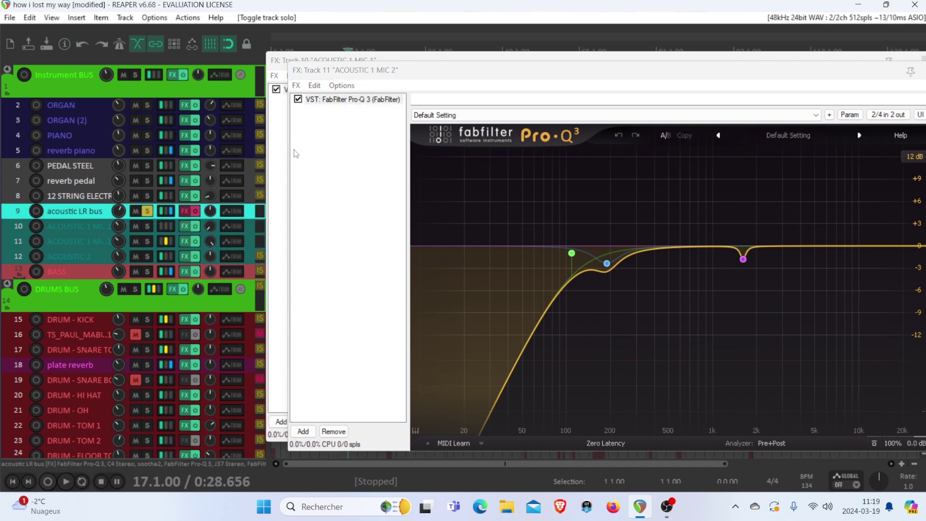
{"action": "key", "text": "space"}
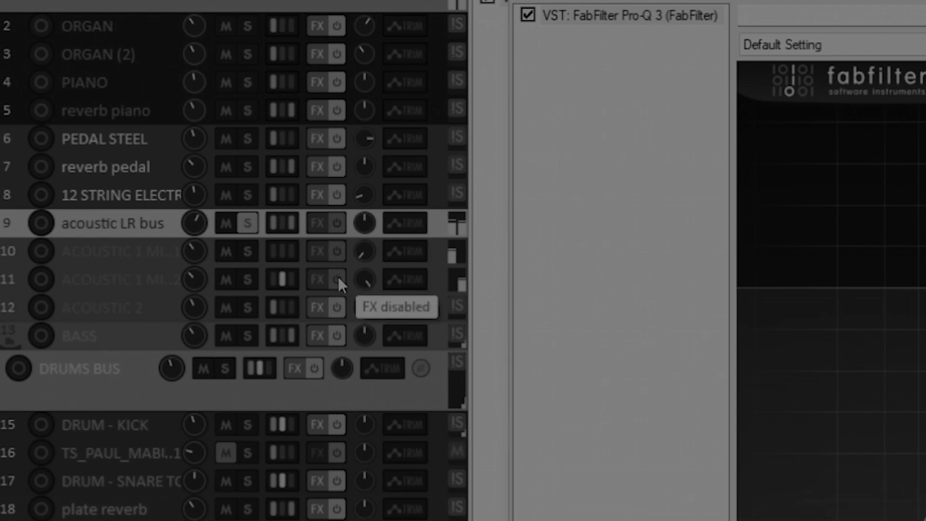
{"action": "left_click", "coordinate": [337, 275]}
{"action": "left_click", "coordinate": [336, 252]}
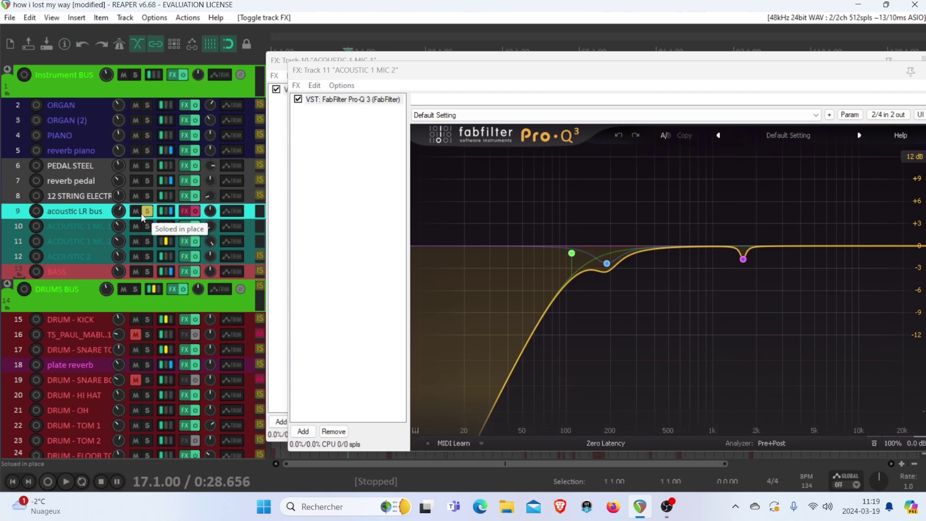
Step: Close the effects windows of ACOUSTIC 1 MIC 2 and ACOUSTIC 1 MIC 1
{"action": "left_click_drag", "start_coordinate": [347, 70], "coordinate": [111, 73]}
{"action": "left_click", "coordinate": [708, 81]}
{"action": "left_click", "coordinate": [917, 60]}
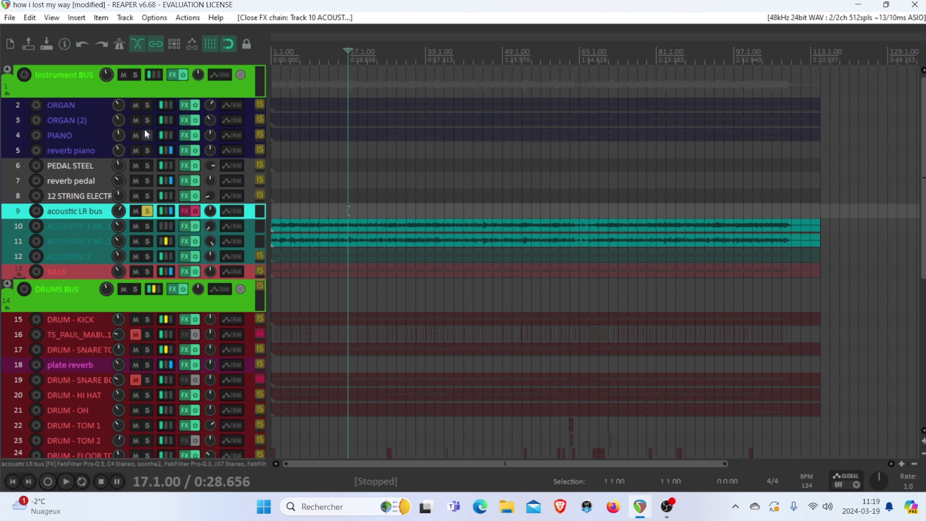
Step: Solo the organs, piano, pedal steel, 12-string, bass and kick alongside the acoustic LR bus, and play them together
{"action": "left_click", "coordinate": [147, 105]}
{"action": "key", "text": "space"}
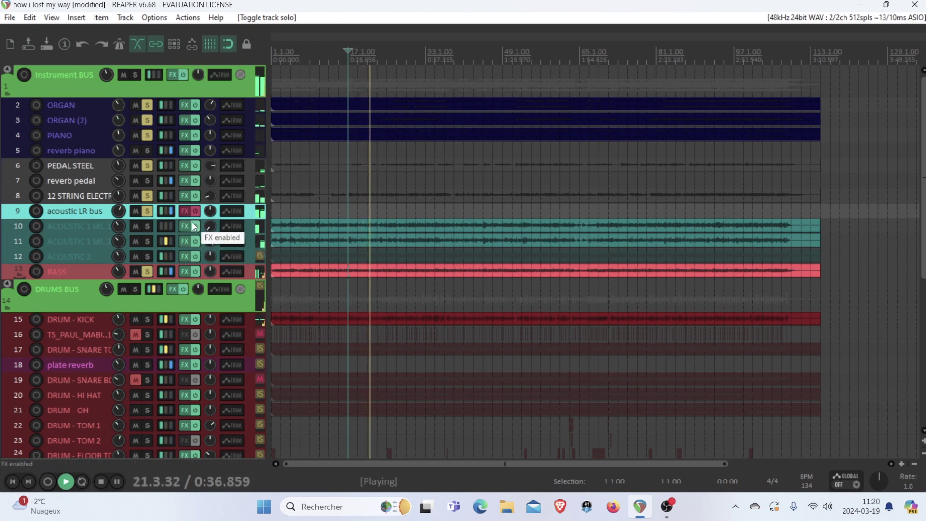
{"action": "key", "text": "space"}
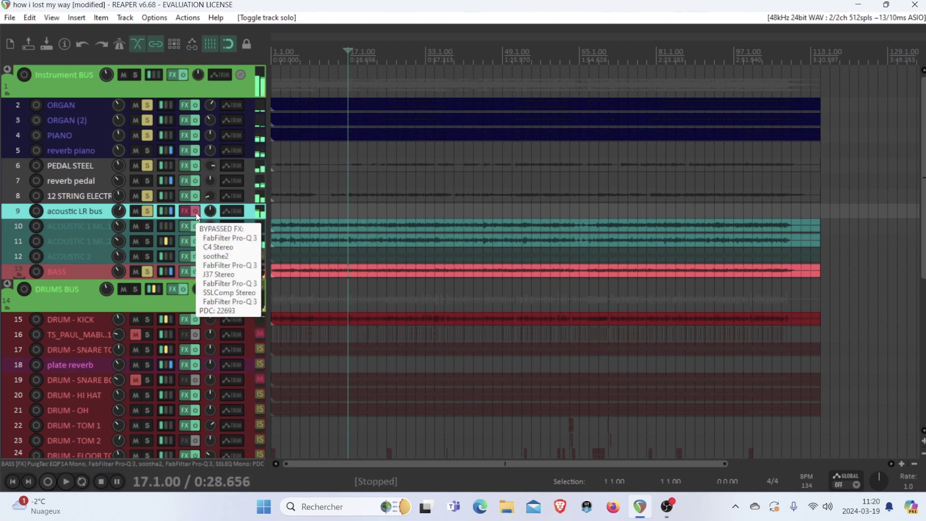
Step: Open the acoustic LR bus effects chain and examine its first Pro-Q 3 EQ, the C4 Stereo and the soothe2 settings
{"action": "left_click", "coordinate": [185, 212]}
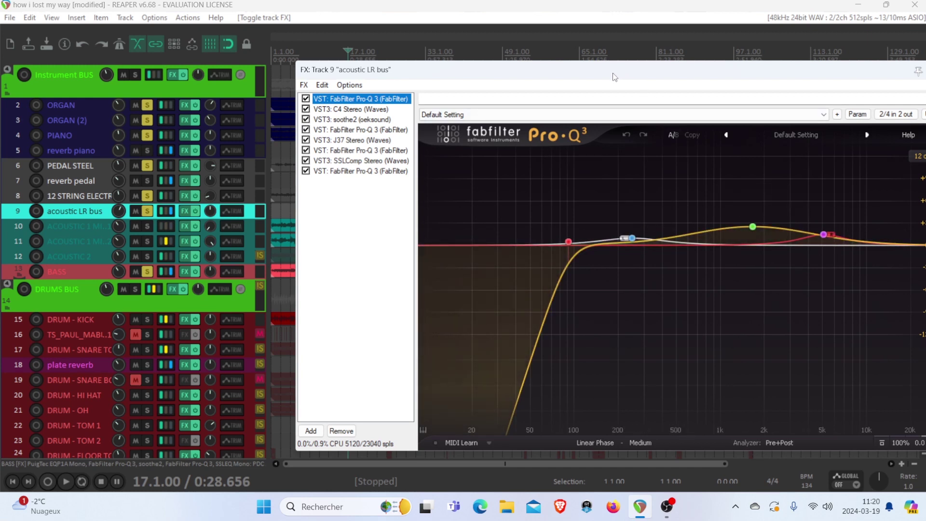
{"action": "left_click", "coordinate": [632, 237]}
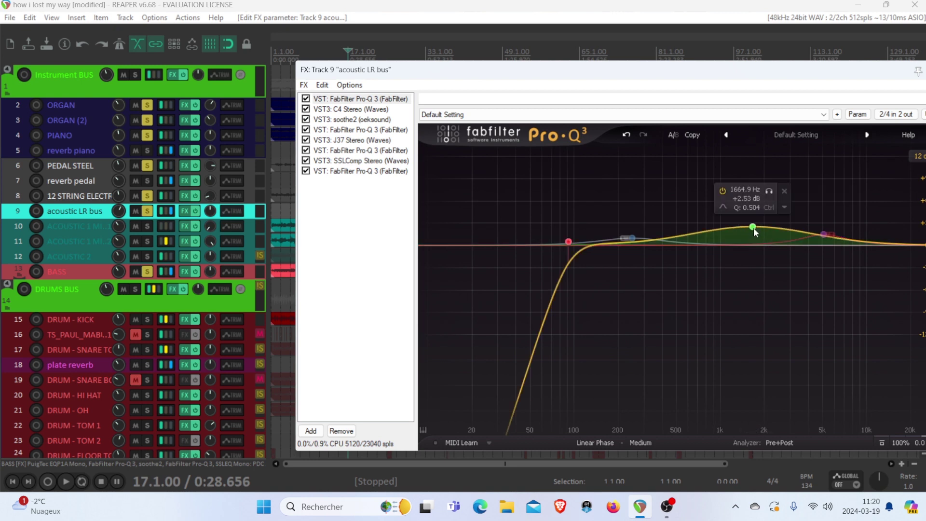
{"action": "key", "text": "Down"}
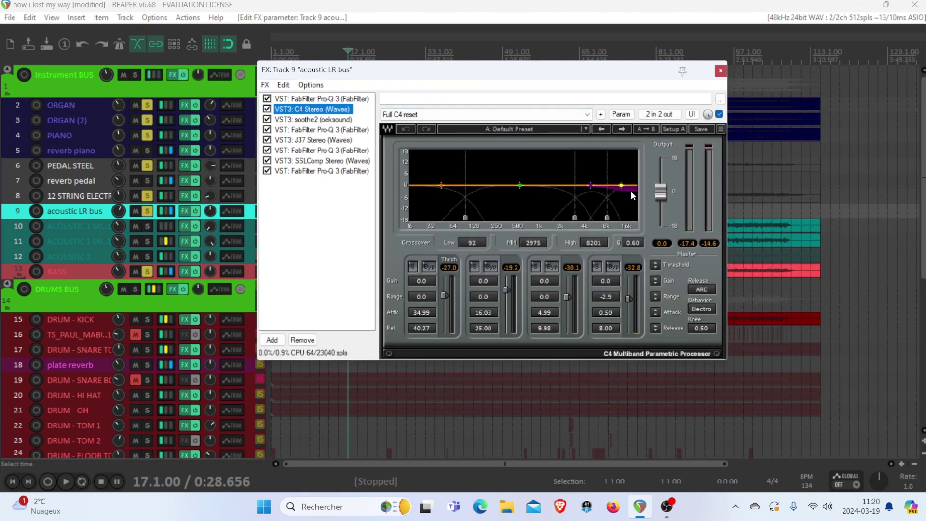
{"action": "key", "text": "Down"}
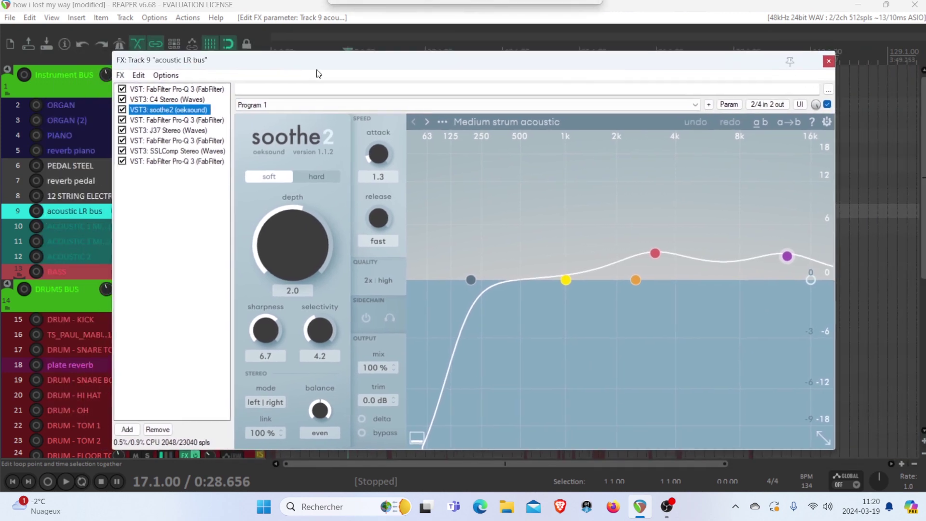
{"action": "left_click_drag", "start_coordinate": [318, 74], "coordinate": [333, 67]}
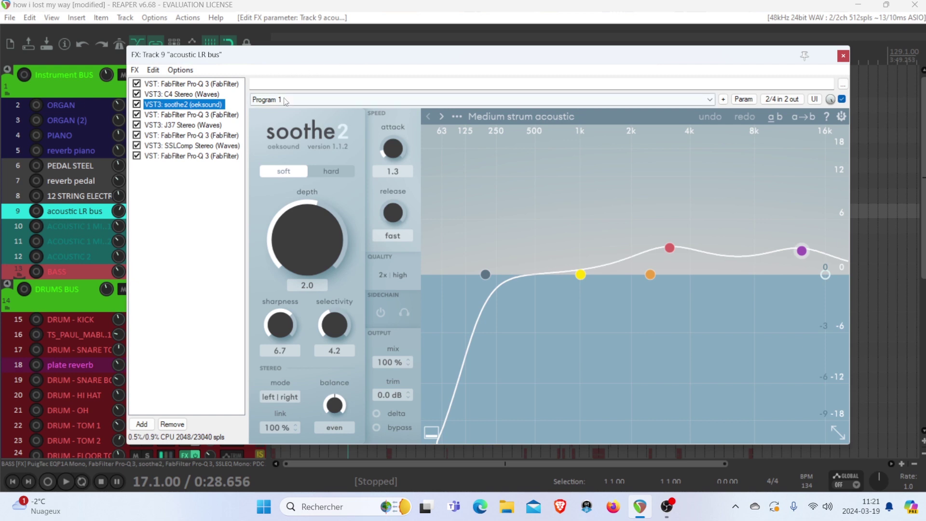
Step: Examine the acoustic bus chain from the second Pro-Q 3 to the last one, toggling the third Pro-Q 3's 441.89 Hz cut off and on
{"action": "key", "text": "Down"}
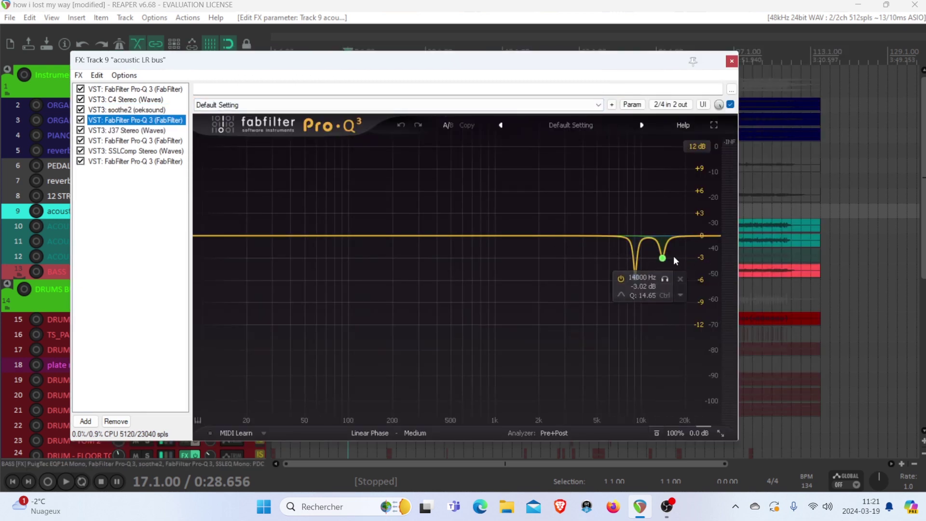
{"action": "left_click", "coordinate": [137, 132]}
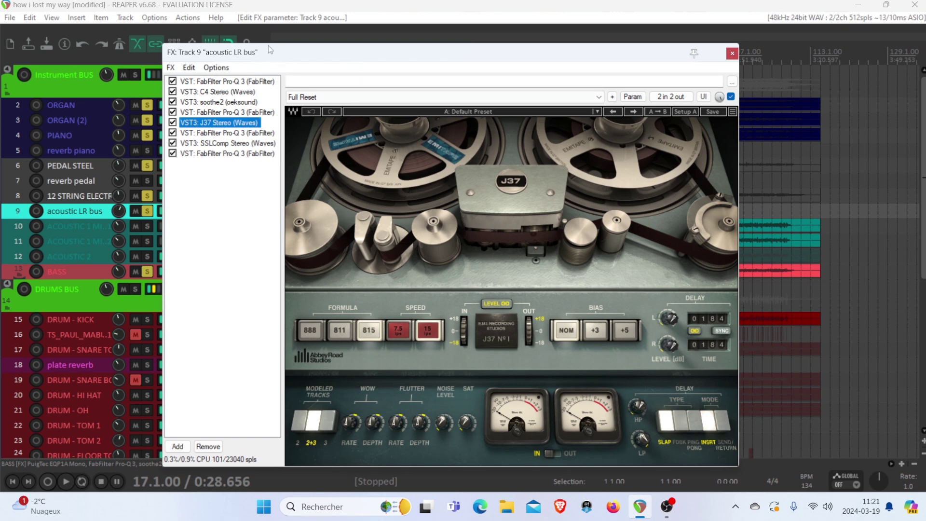
{"action": "key", "text": "Down"}
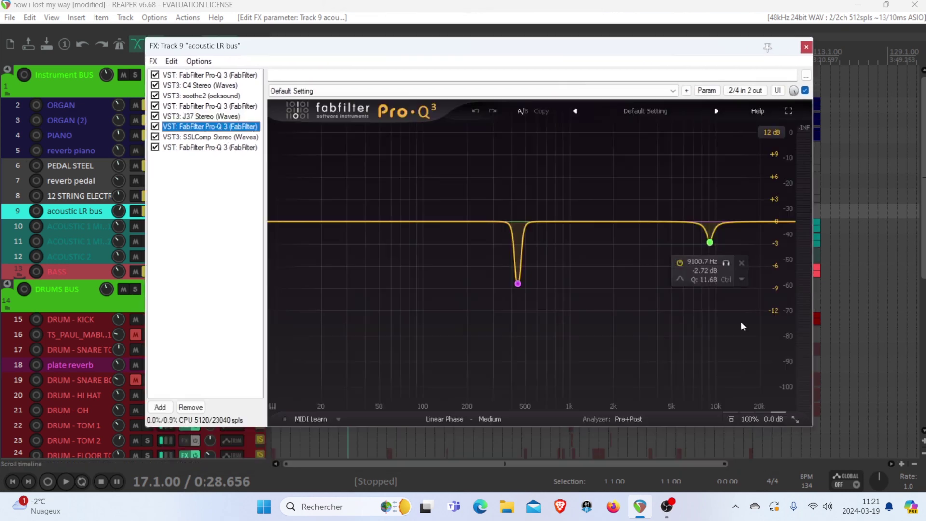
{"action": "double_click", "coordinate": [519, 283]}
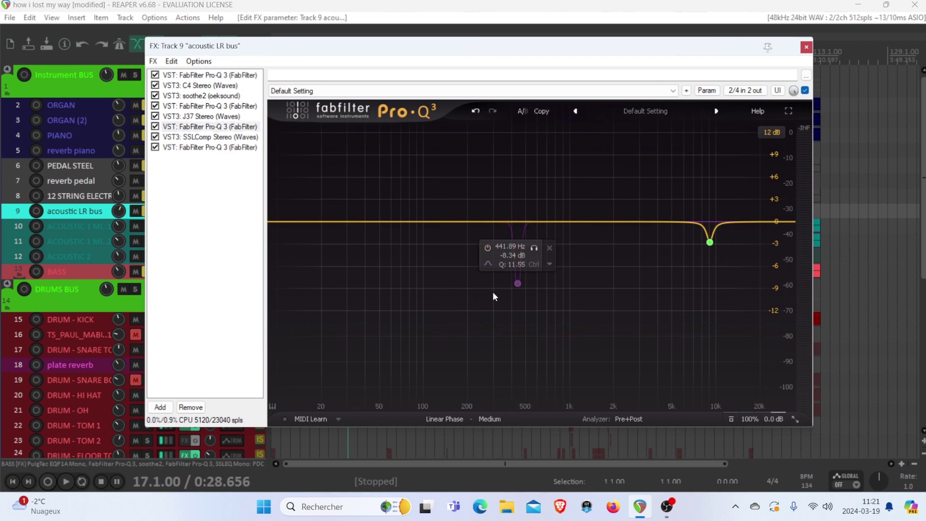
{"action": "double_click", "coordinate": [518, 284]}
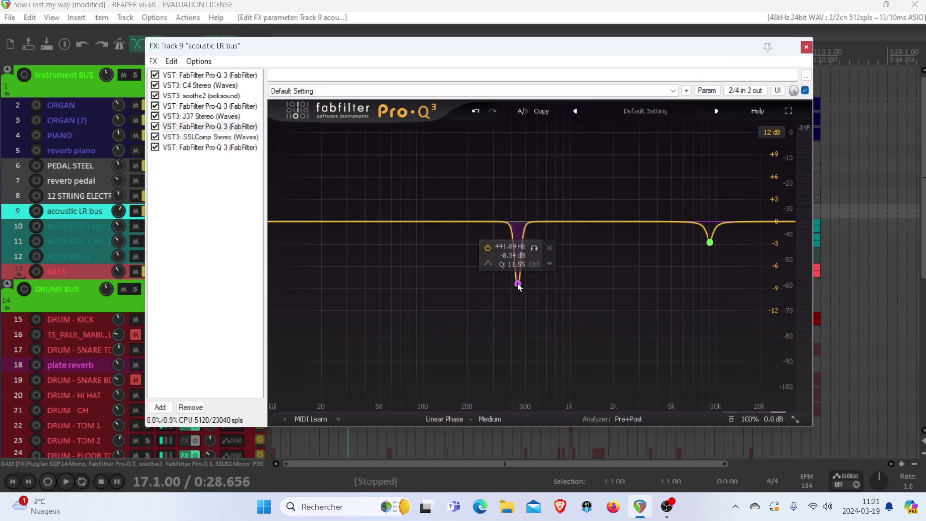
{"action": "left_click", "coordinate": [221, 139]}
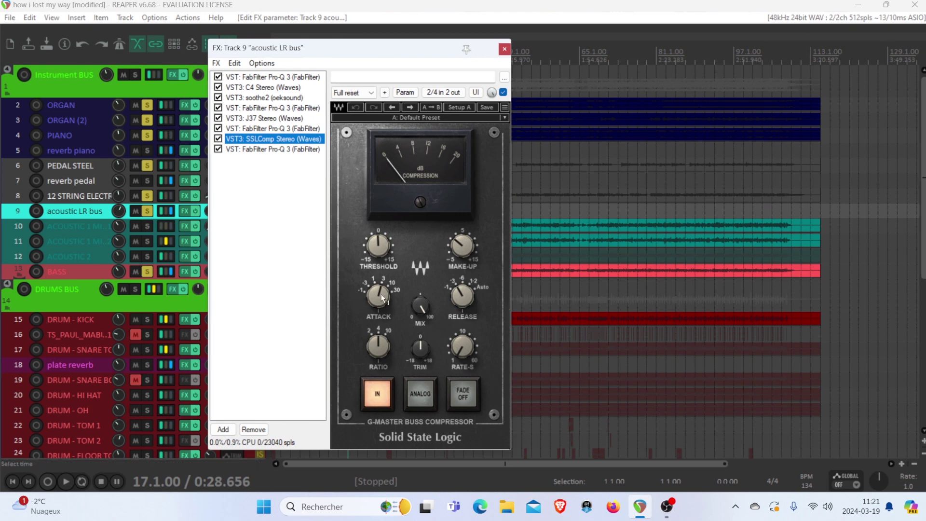
{"action": "left_click", "coordinate": [256, 149]}
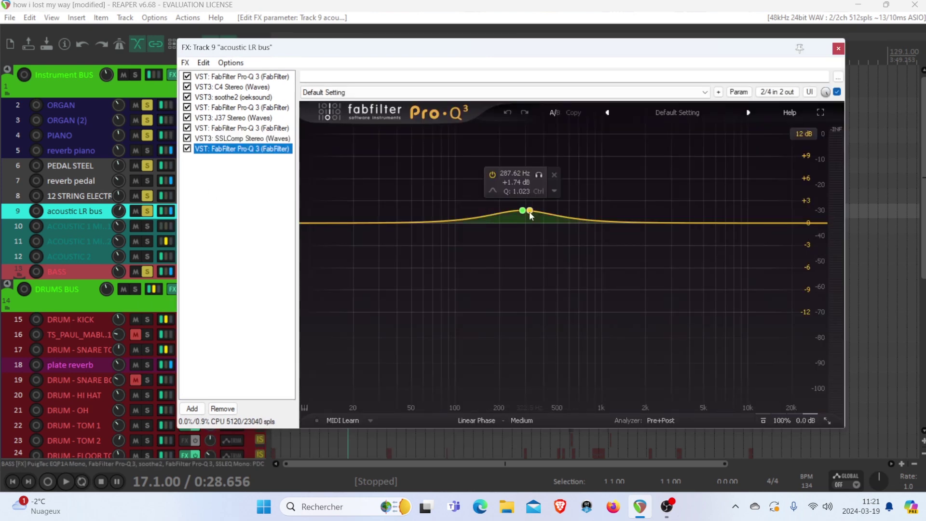
Step: Play the soloed tracks with the acoustic LR bus effects bypassed, re-enabling the whole chain during playback
{"action": "left_click_drag", "start_coordinate": [347, 51], "coordinate": [442, 68]}
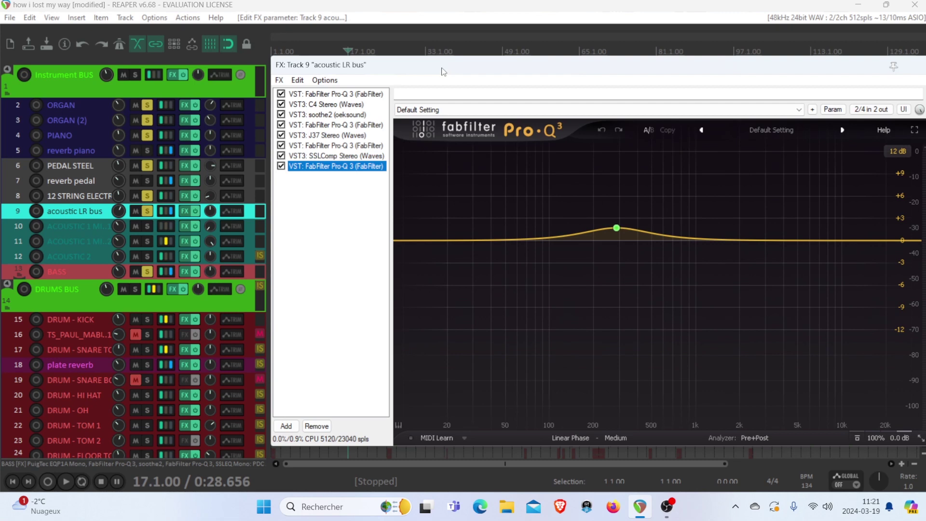
{"action": "left_click", "coordinate": [197, 214]}
{"action": "key", "text": "space"}
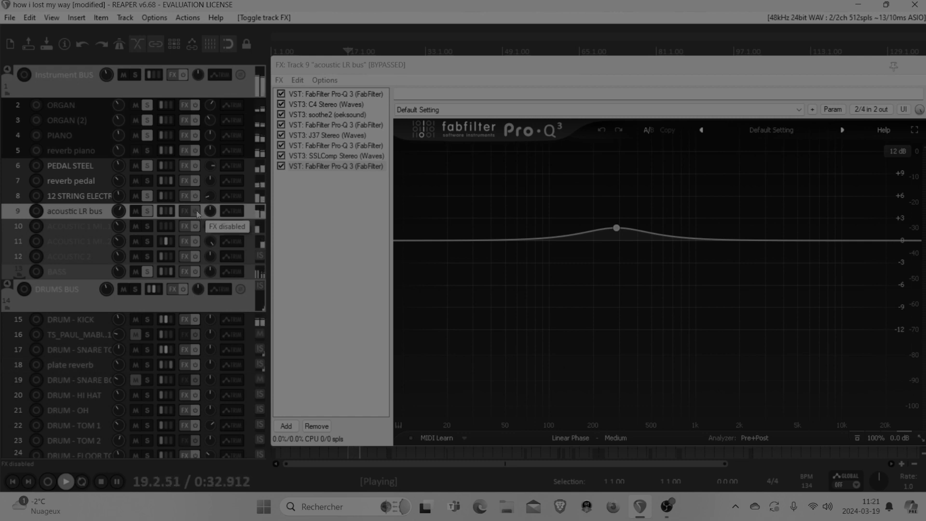
{"action": "left_click", "coordinate": [196, 213]}
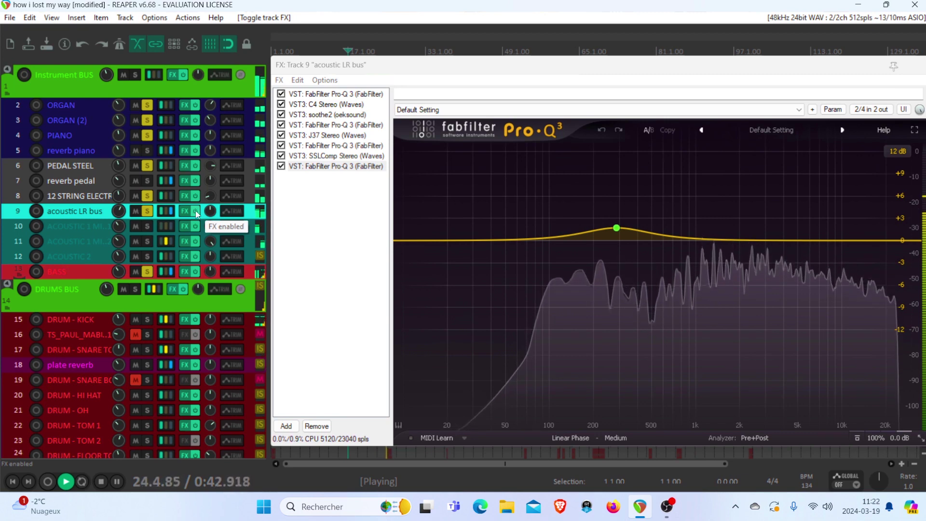
{"action": "key", "text": "space"}
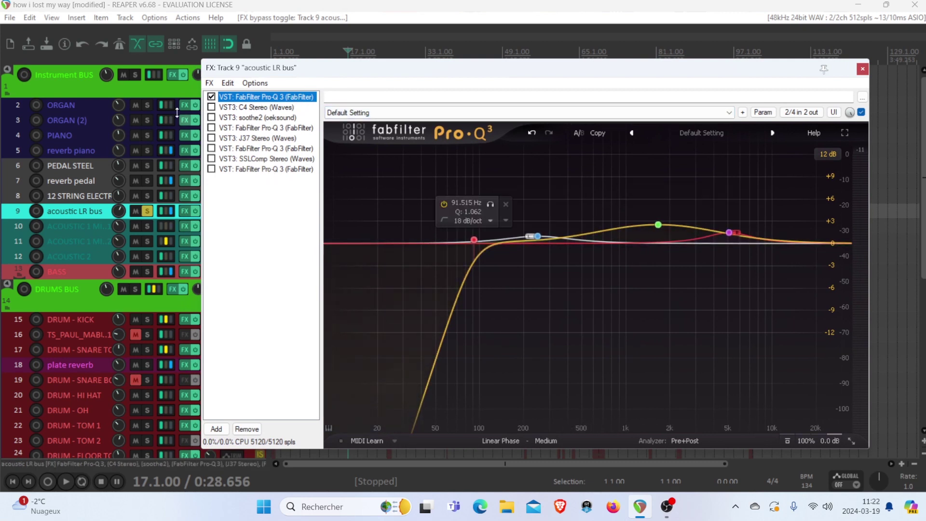
Step: Play the acoustic LR bus alone with its first Pro-Q 3 bypassed, and re-enable that EQ during playback
{"action": "left_click", "coordinate": [211, 97]}
{"action": "key", "text": "space"}
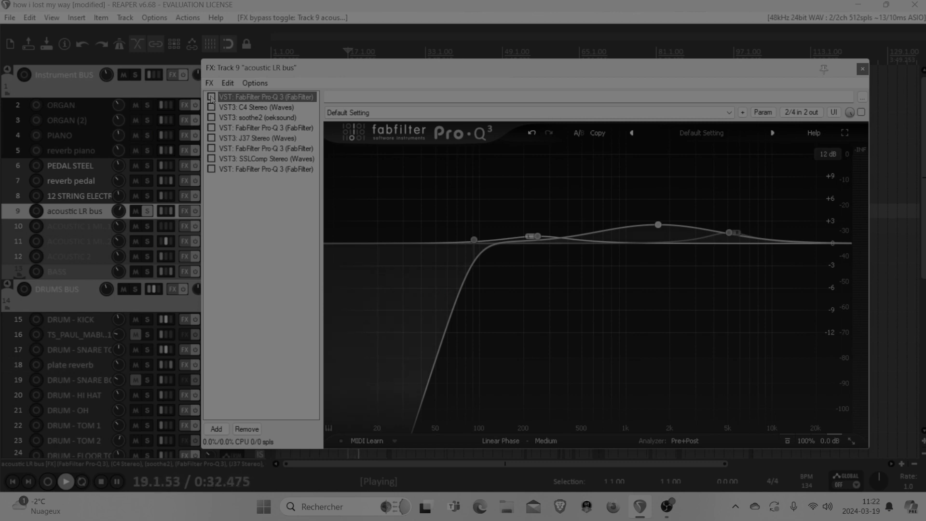
{"action": "left_click", "coordinate": [211, 97]}
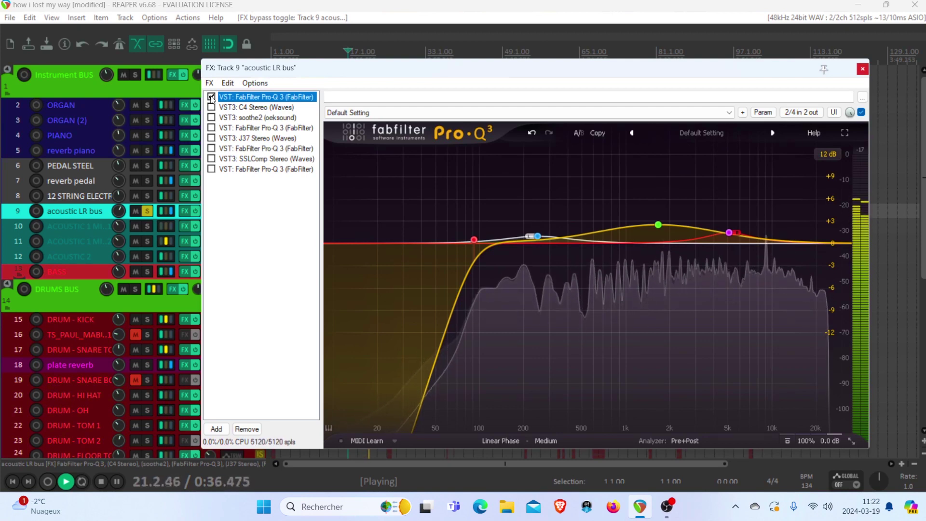
{"action": "key", "text": "space"}
{"action": "mouse_move", "coordinate": [665, 224]}
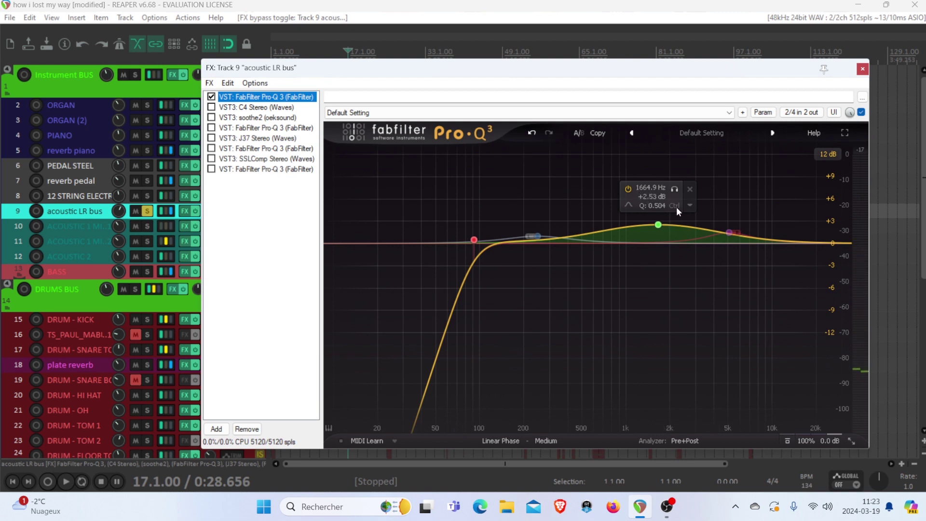
Step: Enable the C4 Stereo on the acoustic LR bus, comparing the sound with it bypassed and active during playback
{"action": "left_click", "coordinate": [233, 108]}
{"action": "key", "text": "space"}
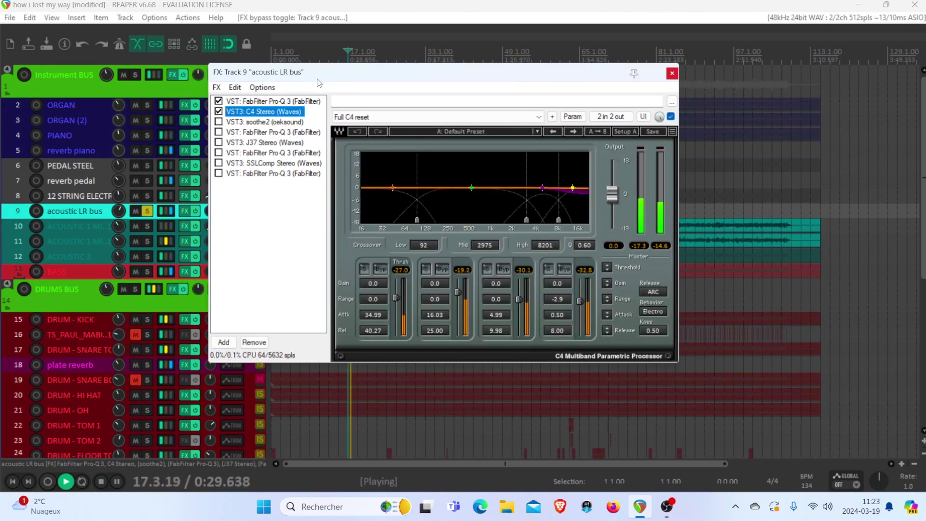
{"action": "left_click", "coordinate": [218, 112]}
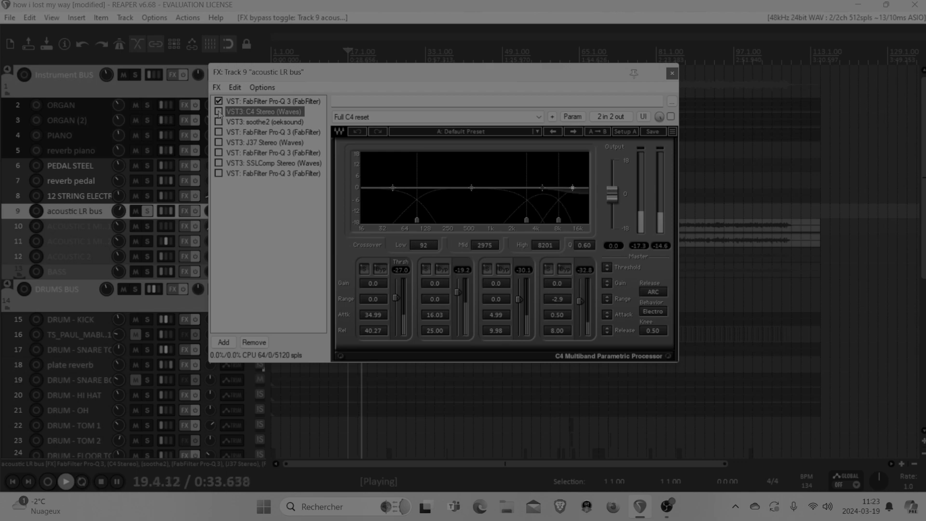
{"action": "left_click", "coordinate": [218, 112]}
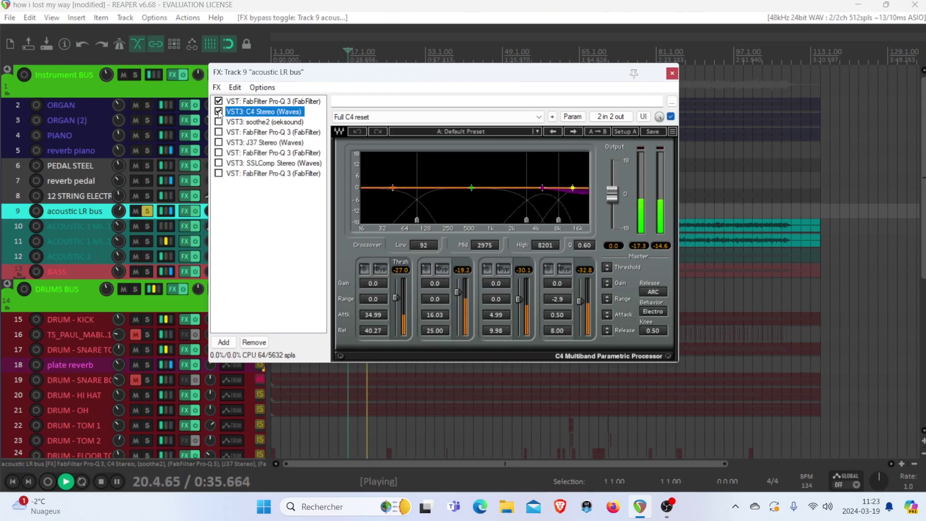
{"action": "key", "text": "space"}
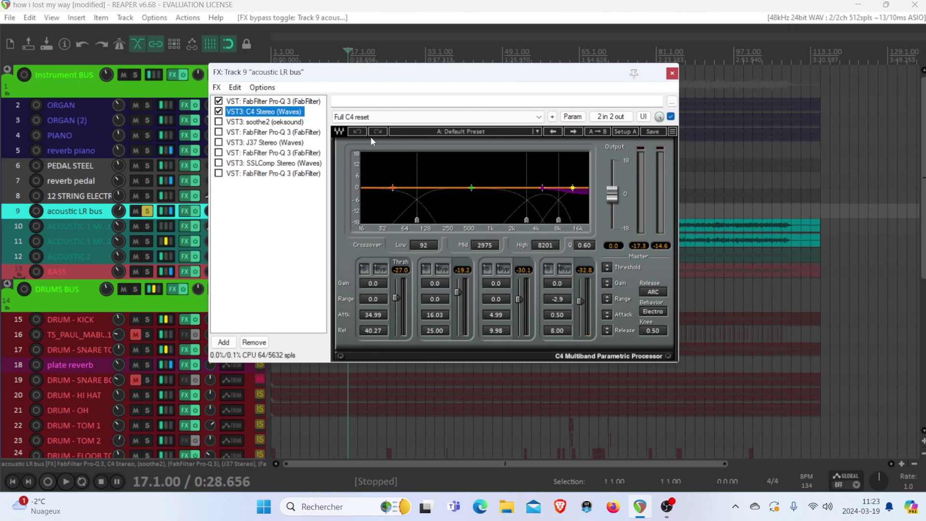
{"action": "left_click_drag", "start_coordinate": [275, 68], "coordinate": [353, 91]}
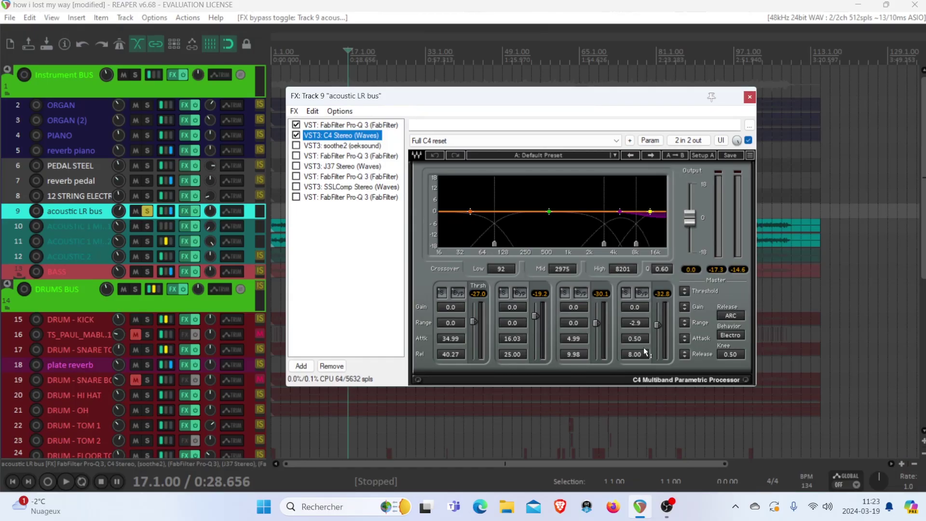
Step: Play the acoustic LR bus with soothe2 bypassed, and enable soothe2 during playback
{"action": "left_click", "coordinate": [328, 146]}
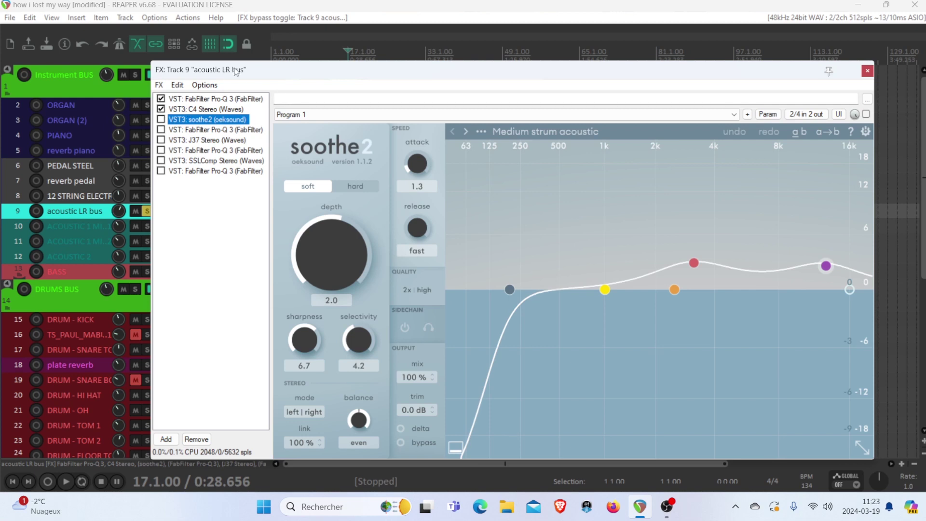
{"action": "key", "text": "space"}
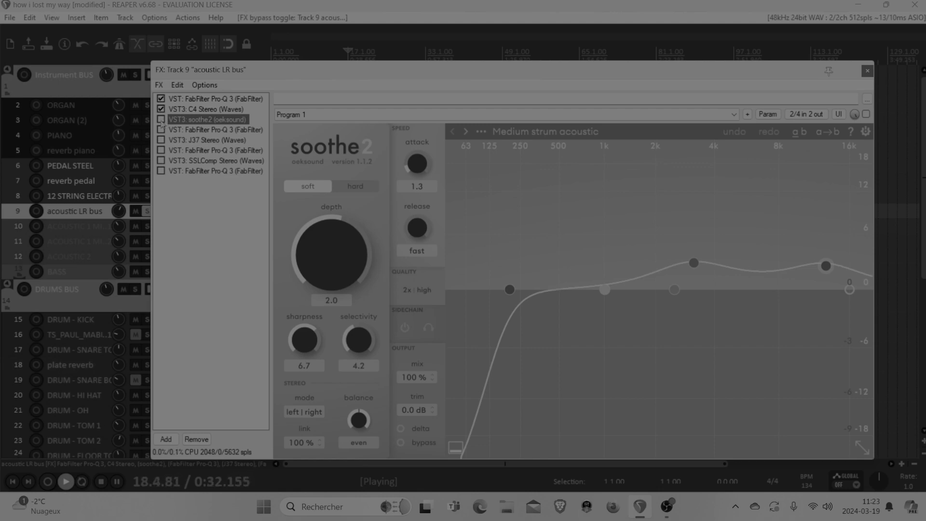
{"action": "left_click", "coordinate": [161, 120]}
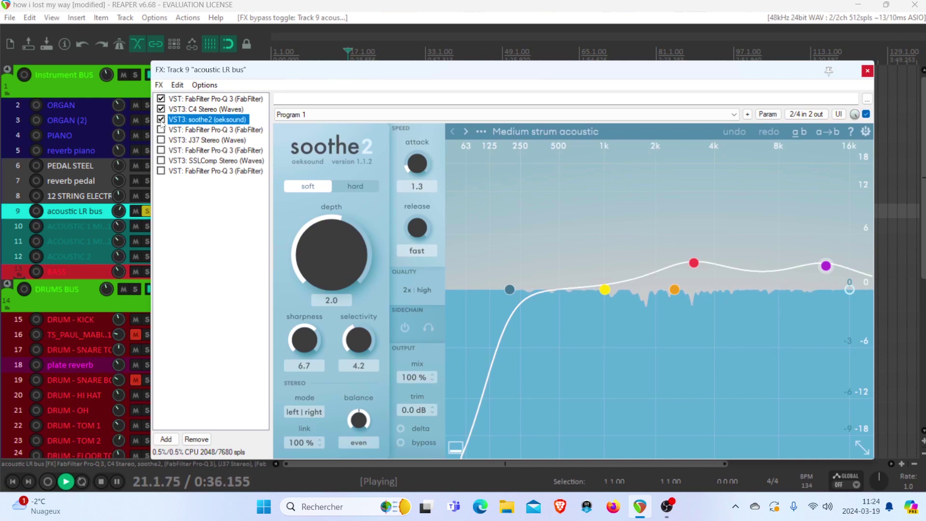
{"action": "key", "text": "space"}
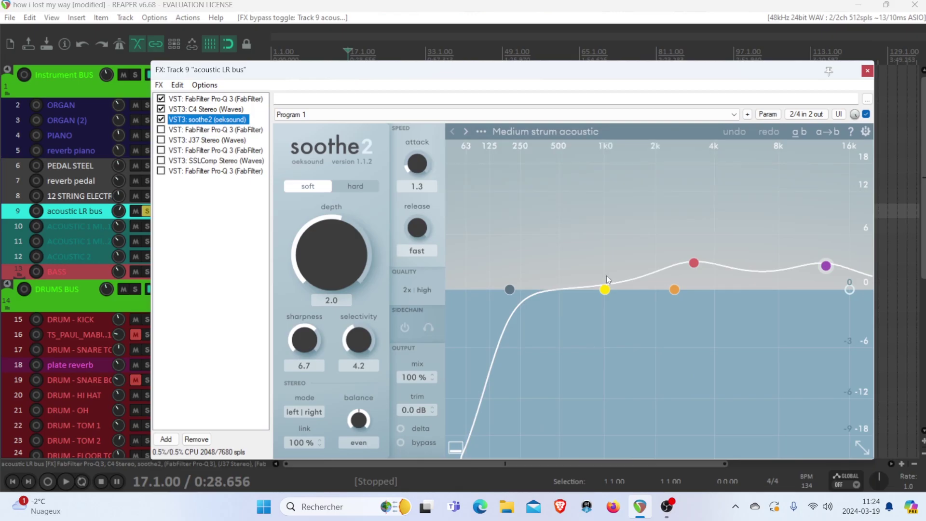
Step: Inspect the second Pro-Q 3's two narrow high-frequency cuts, and enable that EQ while the acoustic LR bus plays
{"action": "key", "text": "Down"}
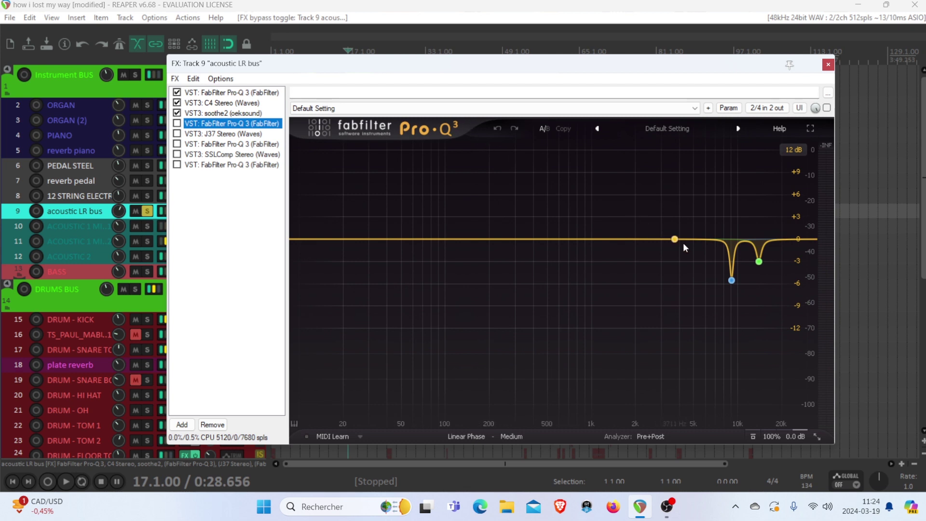
{"action": "left_click", "coordinate": [759, 262]}
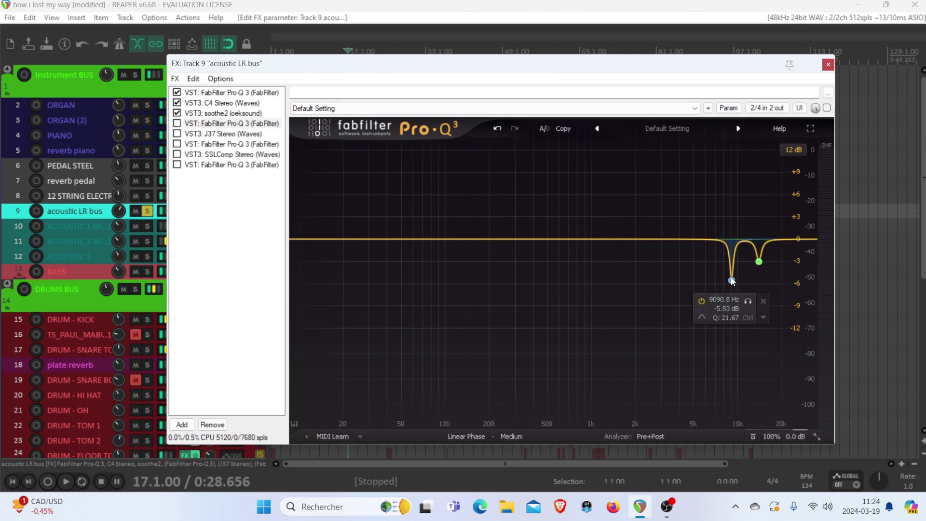
{"action": "key", "text": "space"}
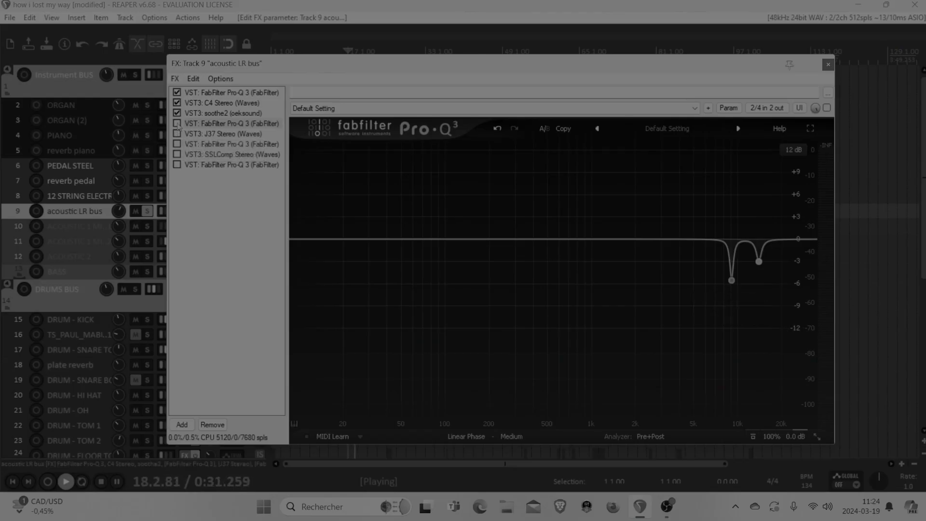
{"action": "left_click", "coordinate": [177, 123]}
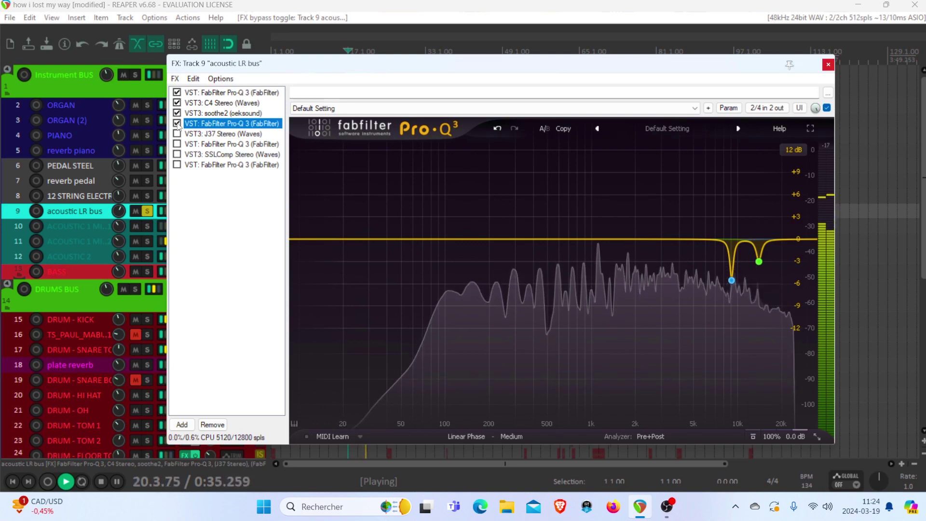
{"action": "key", "text": "space"}
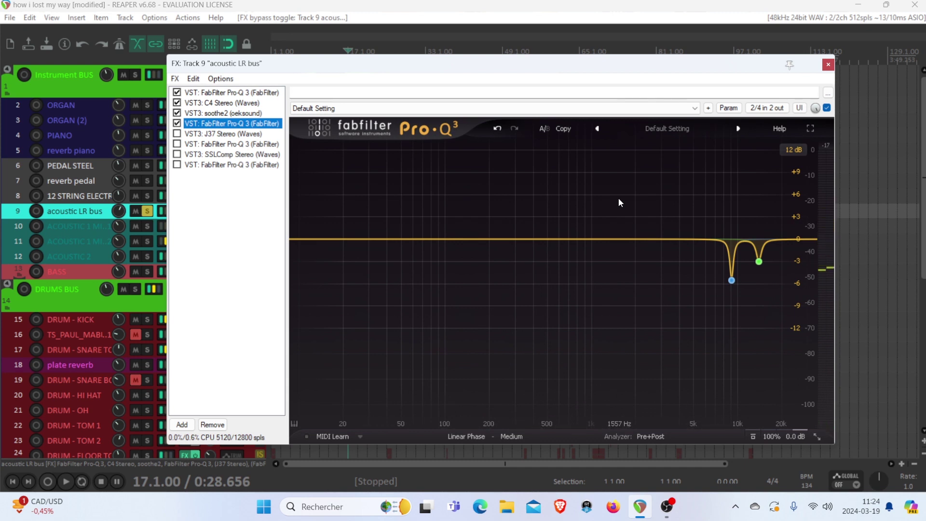
Step: Play the acoustic LR bus with the J37 Stereo bypassed, and enable the J37 during playback
{"action": "left_click", "coordinate": [229, 138]}
{"action": "key", "text": "space"}
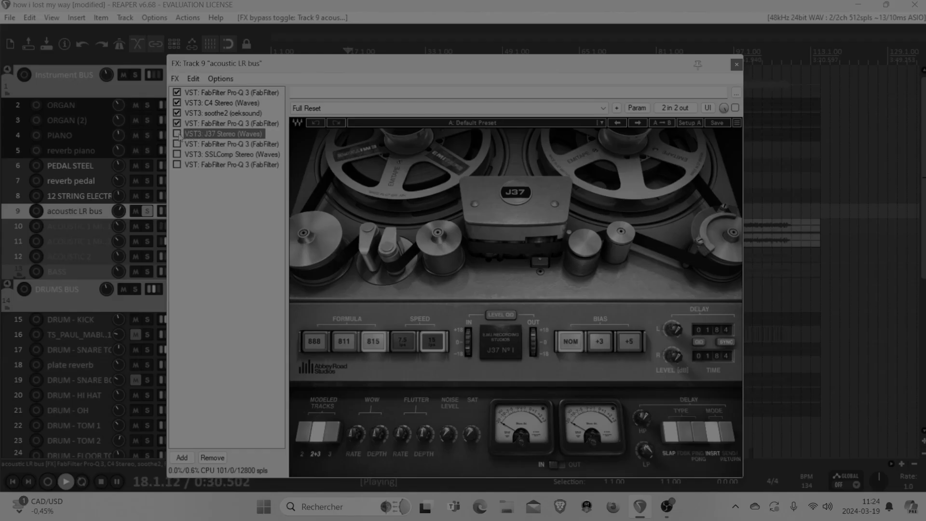
{"action": "left_click", "coordinate": [177, 133]}
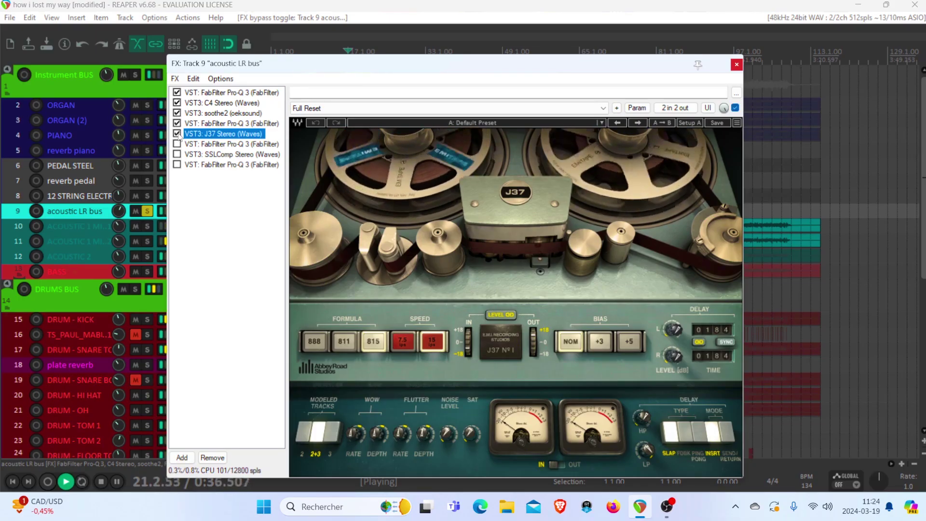
{"action": "key", "text": "space"}
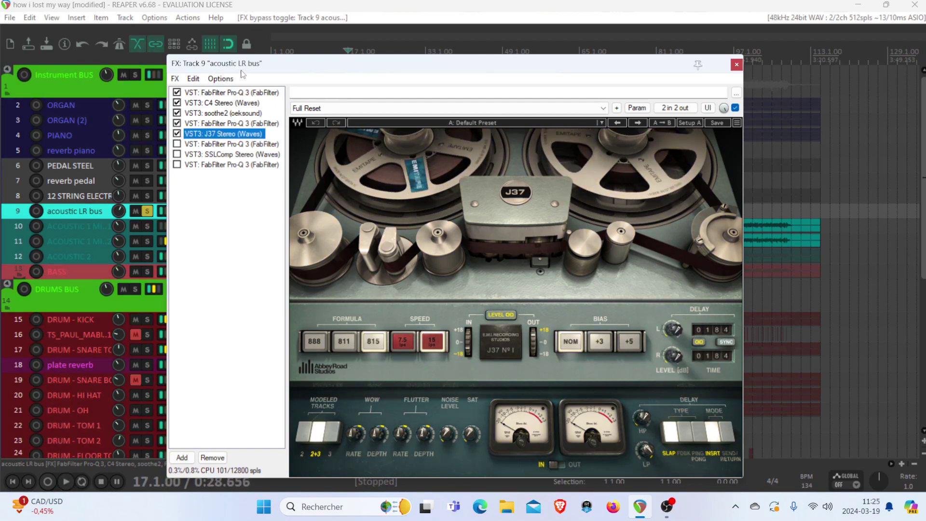
Step: Enable the third Pro-Q 3 on the acoustic LR bus and start playback
{"action": "key", "text": "Down"}
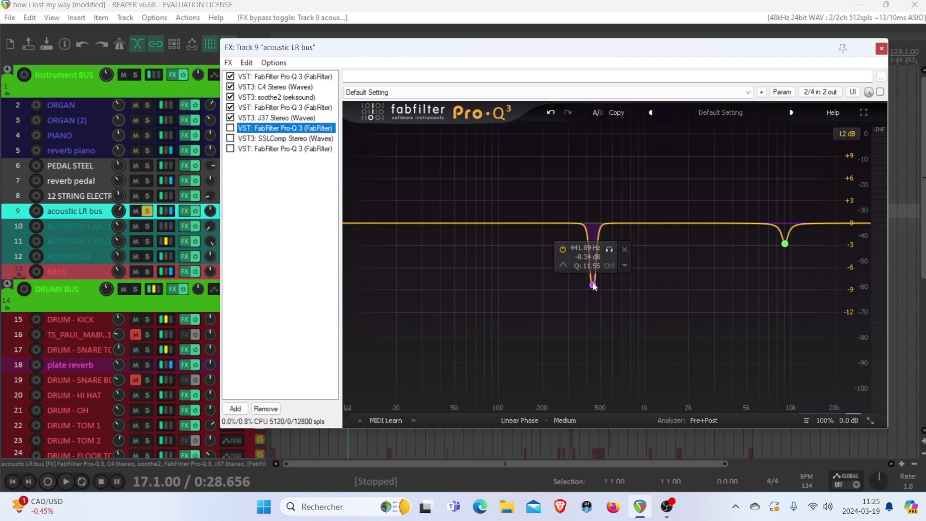
{"action": "left_click", "coordinate": [231, 128]}
{"action": "key", "text": "space"}
Step: Turn the third Pro-Q 3's 441.89 Hz cut into a strong boost to hear the resonance, stop playback and undo the gain change
{"action": "mouse_move", "coordinate": [592, 340]}
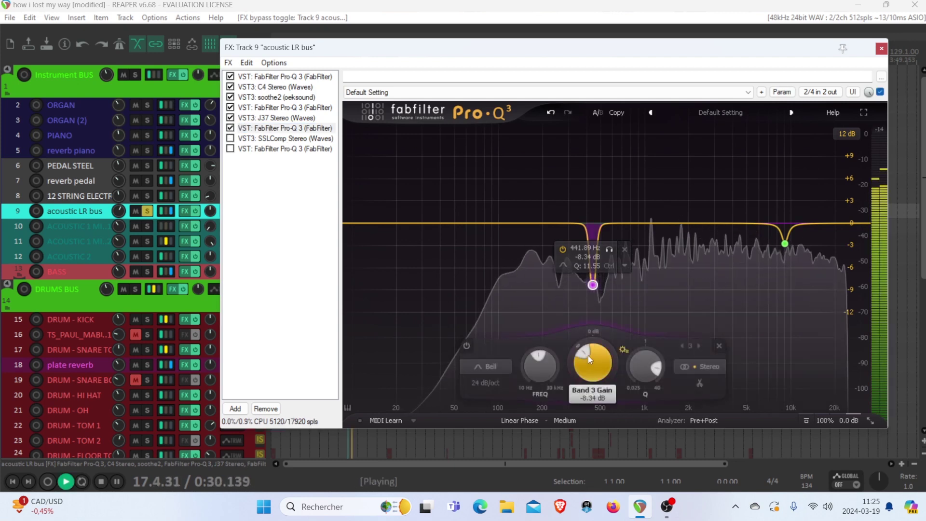
{"action": "left_click_drag", "start_coordinate": [588, 355], "coordinate": [586, 257]}
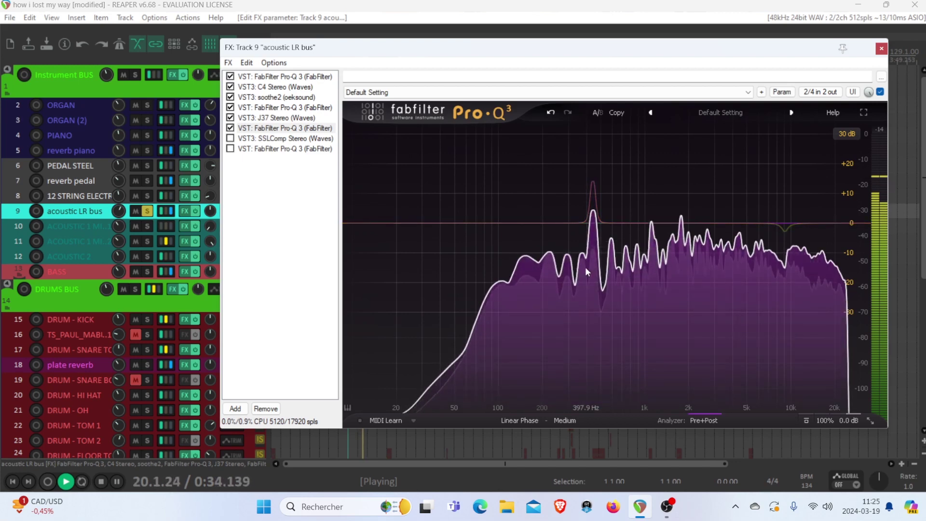
{"action": "key", "text": "space"}
{"action": "key", "text": "ctrl+z"}
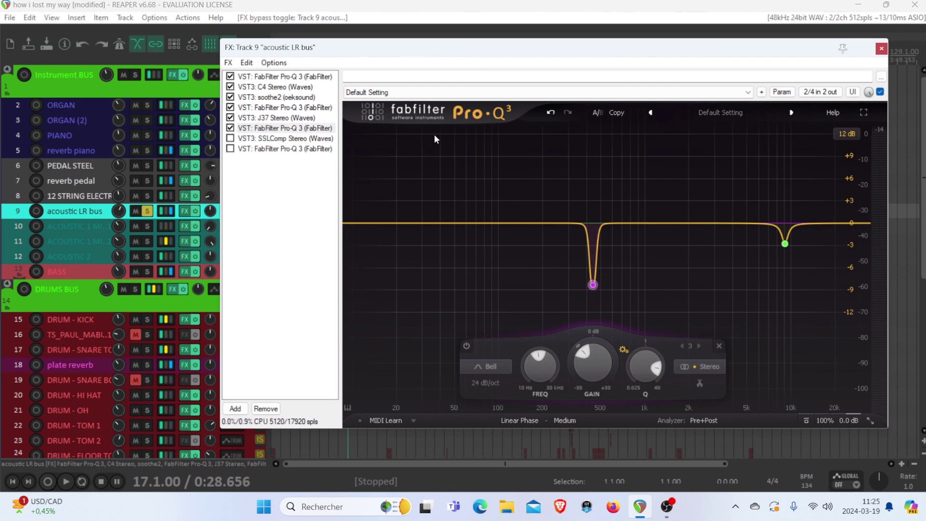
Step: Solo the Instrument BUS exclusively, start playback and compare the third Pro-Q 3's 441.89 Hz cut bypassed and enabled
{"action": "mouse_move", "coordinate": [599, 267]}
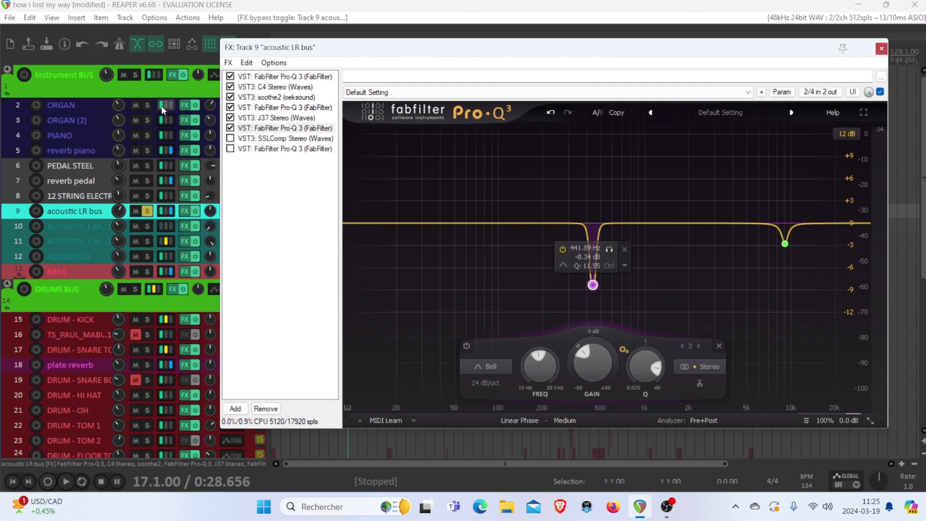
{"action": "left_click", "coordinate": [135, 75], "text": "ctrl+alt"}
{"action": "key", "text": "space"}
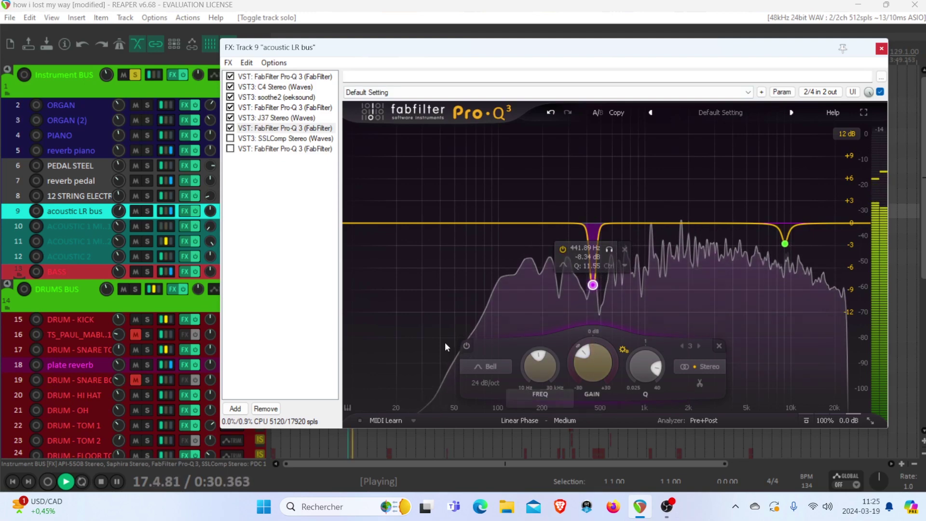
{"action": "left_click", "coordinate": [466, 346]}
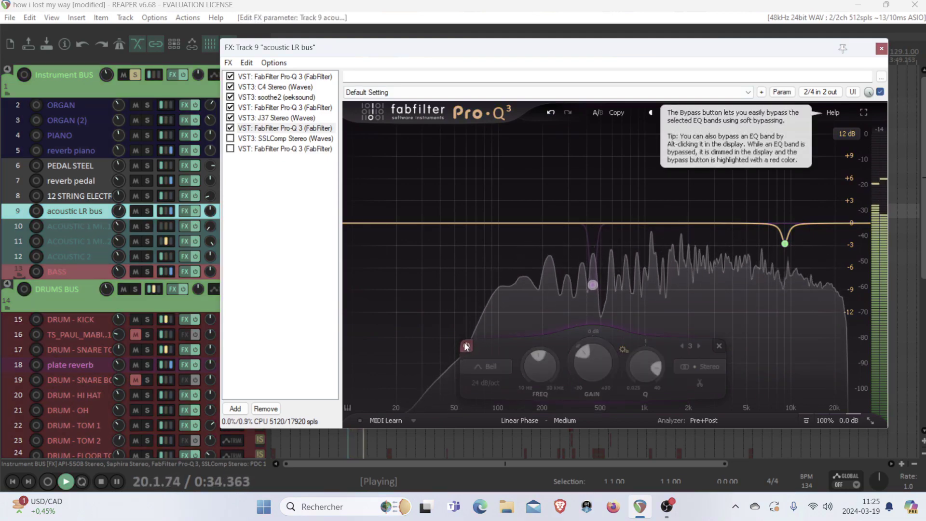
{"action": "left_click", "coordinate": [466, 346]}
Step: Boost the third Pro-Q 3's 441.89 Hz band to about +5.75 dB during playback, undo the gain change and stop playback
{"action": "left_click_drag", "start_coordinate": [591, 359], "coordinate": [590, 283]}
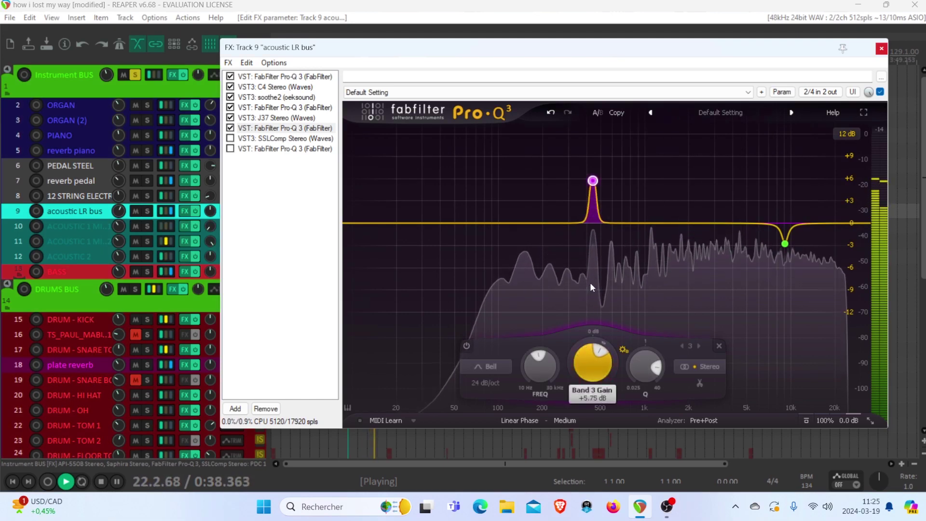
{"action": "key", "text": "ctrl+z"}
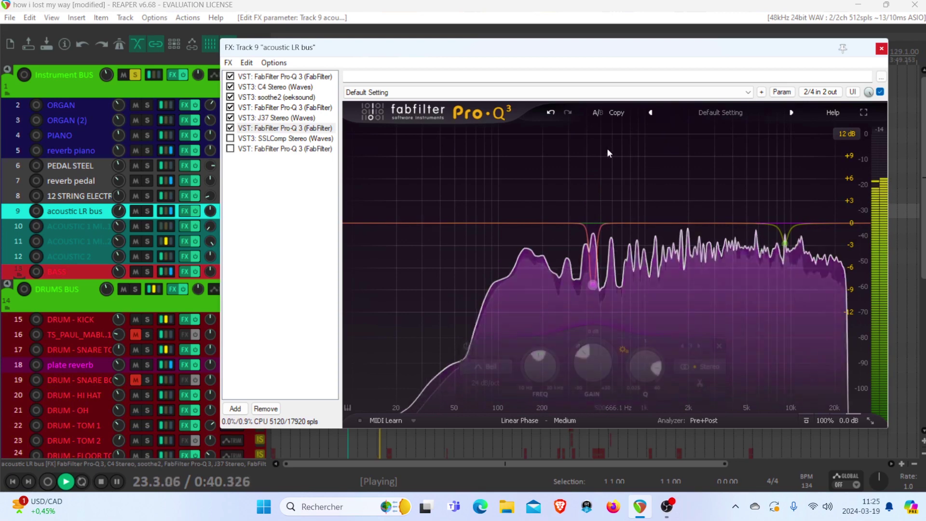
{"action": "key", "text": "space"}
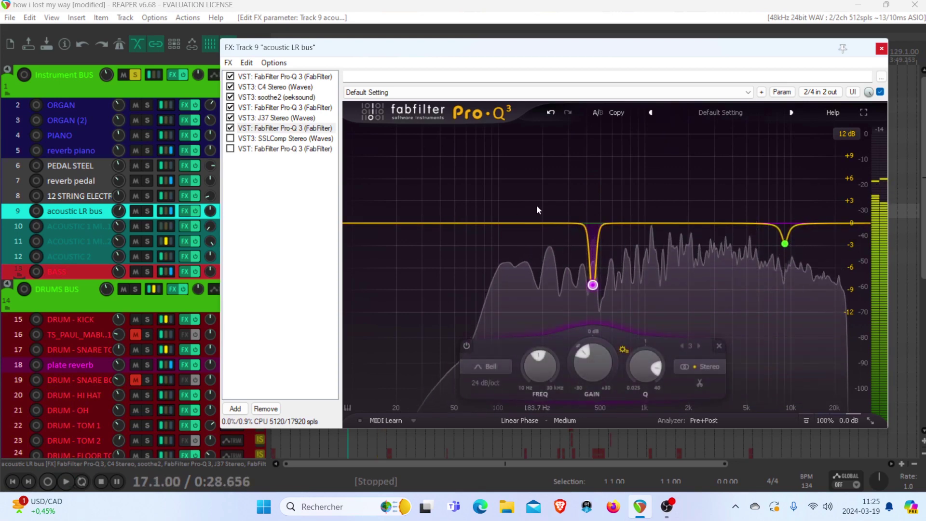
{"action": "left_click_drag", "start_coordinate": [531, 47], "coordinate": [490, 35]}
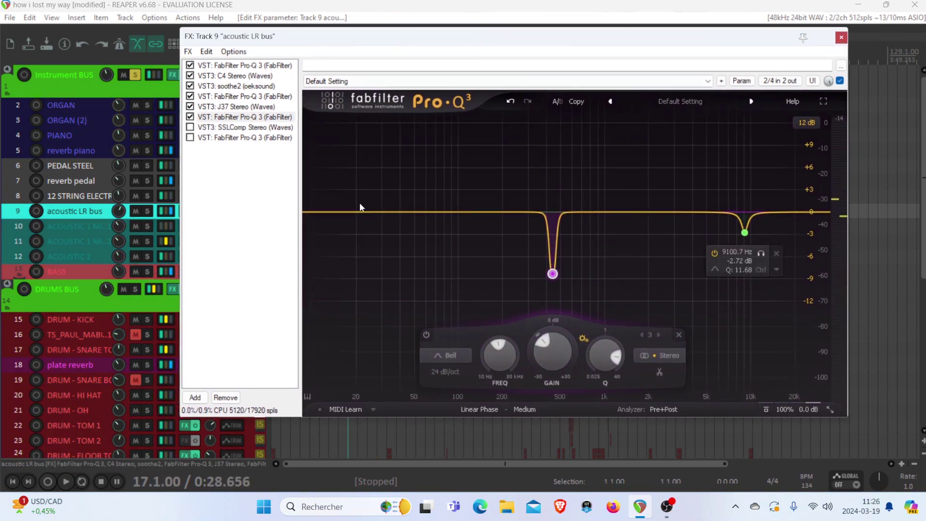
{"action": "left_click_drag", "start_coordinate": [241, 39], "coordinate": [324, 58]}
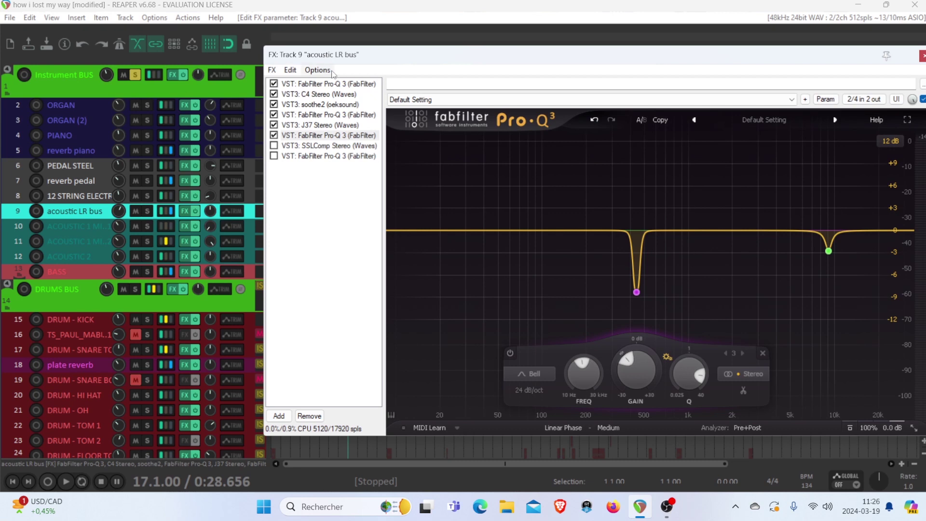
{"action": "left_click_drag", "start_coordinate": [340, 54], "coordinate": [218, 54]}
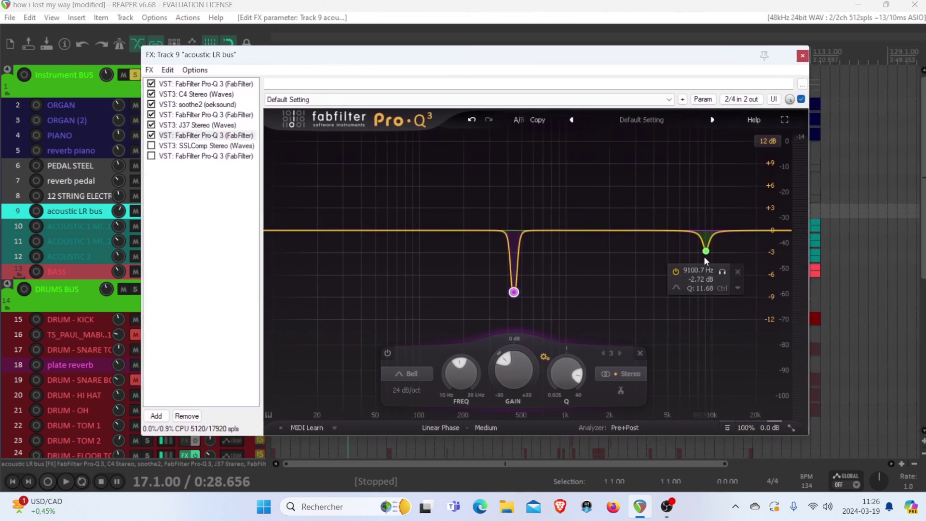
{"action": "left_click_drag", "start_coordinate": [235, 56], "coordinate": [283, 58]}
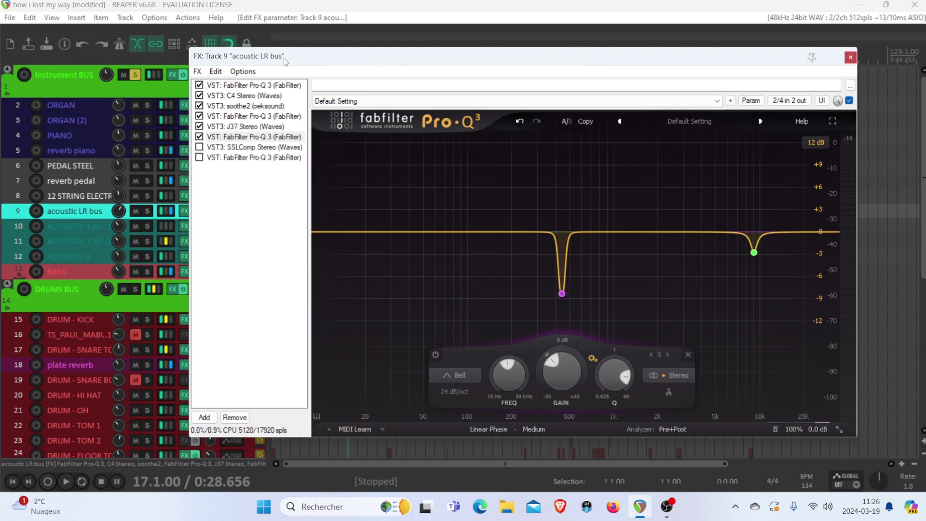
Step: Show the SSLComp Stereo, play the soloed acoustic LR bus with it bypassed, enable the compressor during playback and stop
{"action": "key", "text": "Down"}
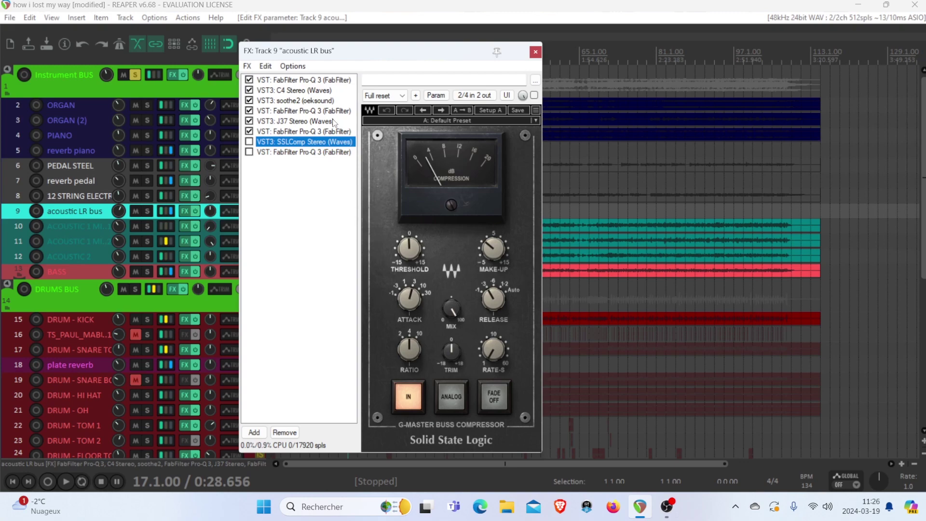
{"action": "left_click_drag", "start_coordinate": [410, 51], "coordinate": [486, 67]}
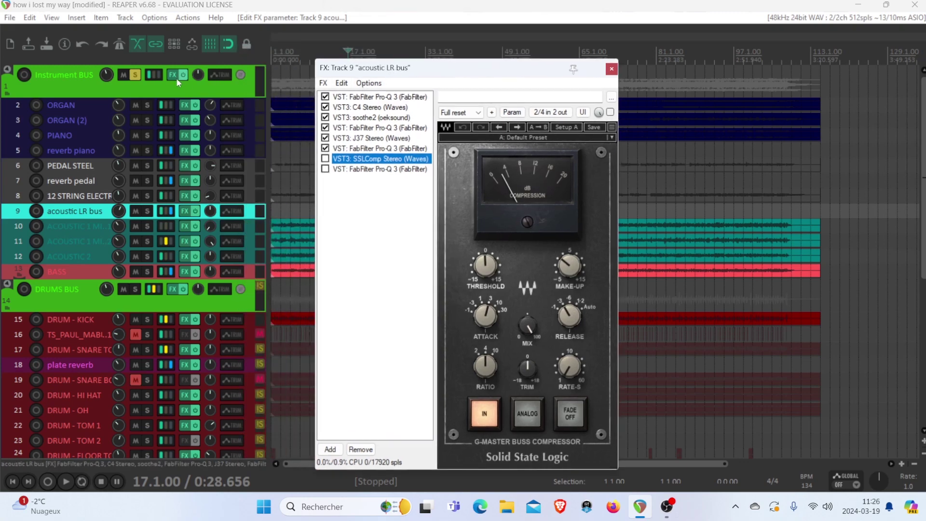
{"action": "key", "text": "space"}
{"action": "left_click_drag", "start_coordinate": [391, 68], "coordinate": [401, 56]}
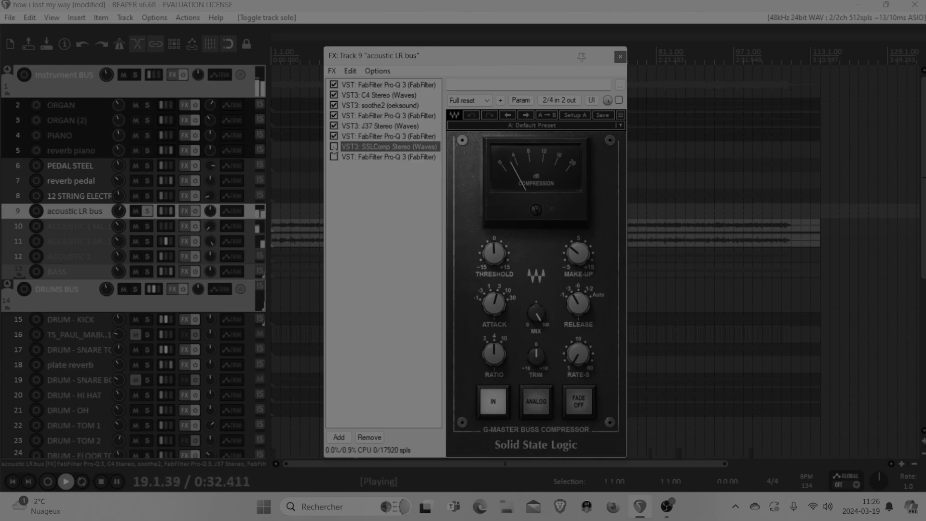
{"action": "left_click", "coordinate": [334, 147]}
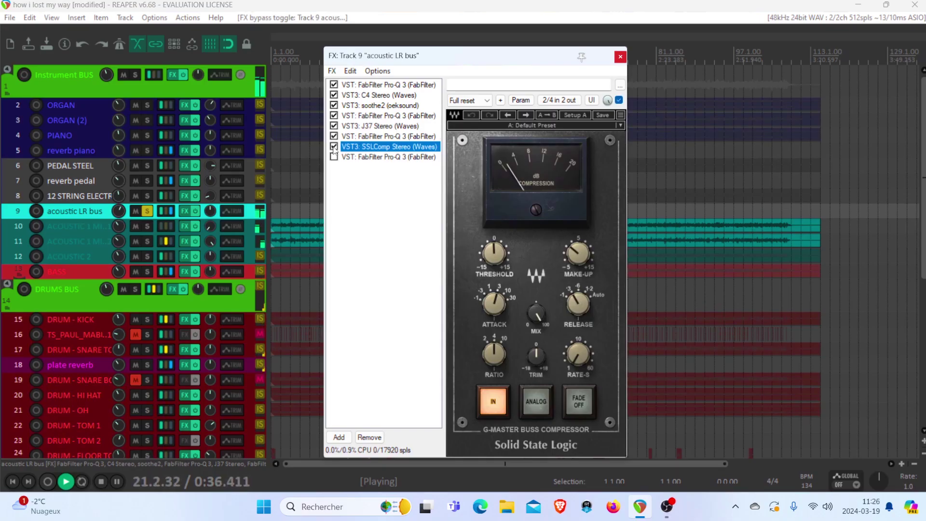
{"action": "key", "text": "space"}
Step: Show the last Pro-Q 3 with the 287.62 Hz boost, play the acoustic LR bus, enable that EQ during playback and stop
{"action": "left_click", "coordinate": [367, 157]}
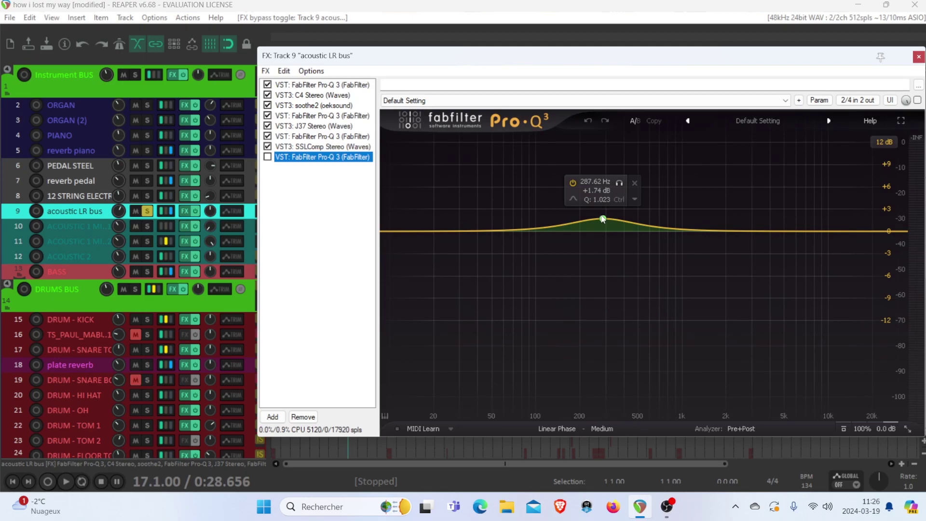
{"action": "key", "text": "space"}
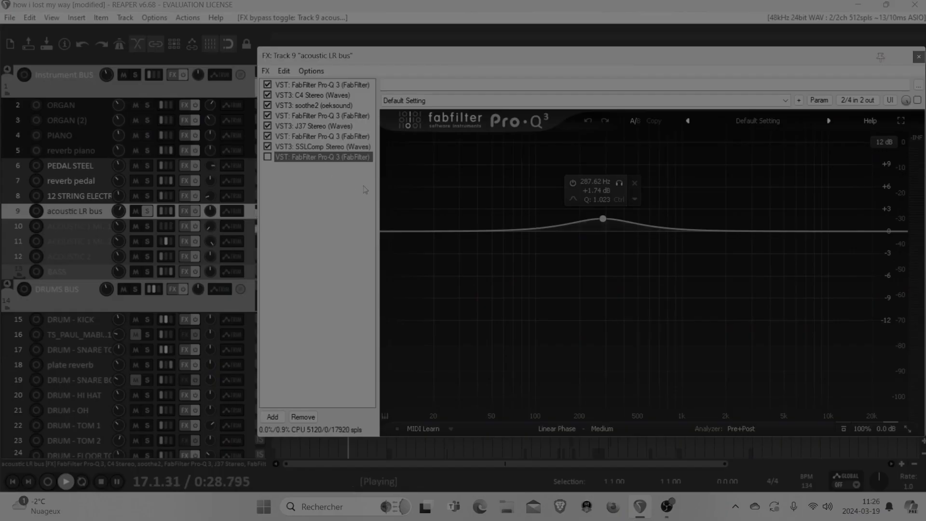
{"action": "left_click", "coordinate": [268, 157]}
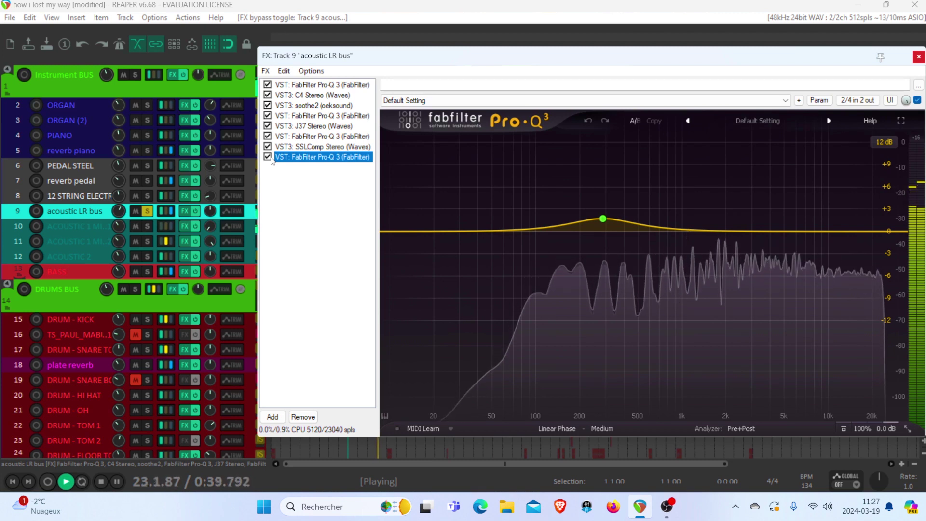
{"action": "key", "text": "space"}
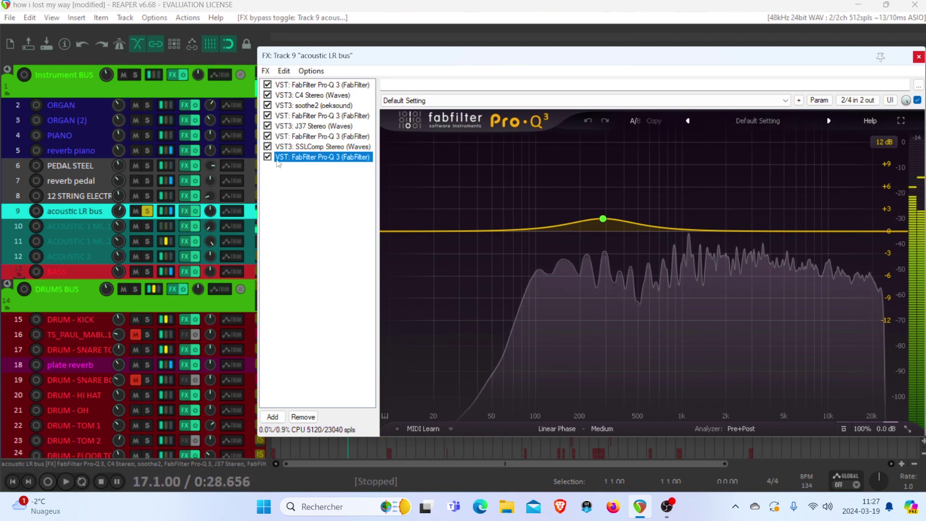
Step: Play the soloed Instrument BUS with the acoustic LR bus's whole FX chain bypassed, and enable the chain during playback
{"action": "left_click", "coordinate": [195, 212]}
{"action": "key", "text": "space"}
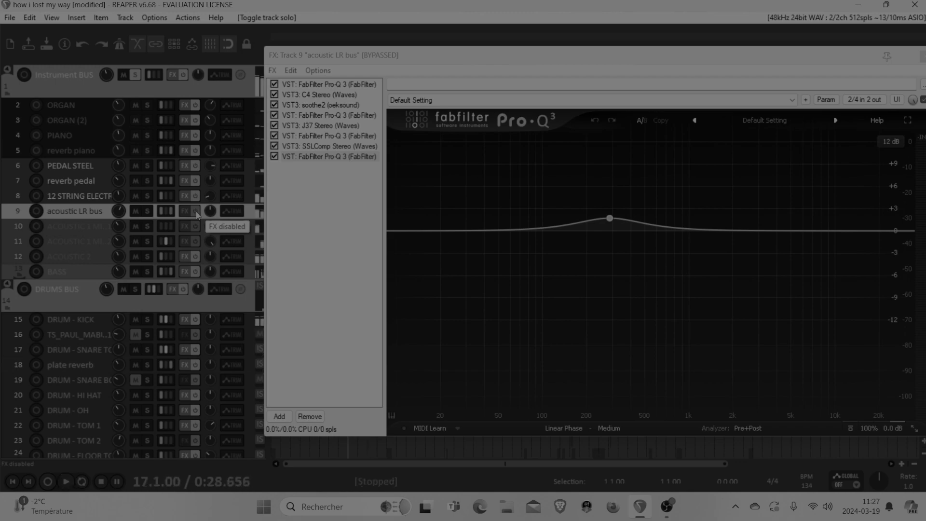
{"action": "left_click", "coordinate": [196, 211]}
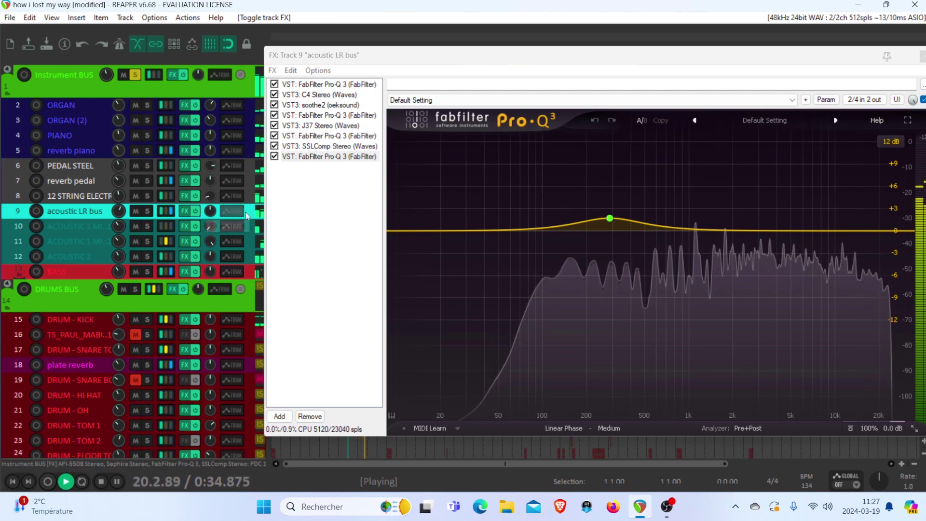
Step: Close the acoustic LR bus's FX window, compare its full chain bypassed and enabled within the instrument mix, and stop playback
{"action": "left_click_drag", "start_coordinate": [838, 62], "coordinate": [691, 67]}
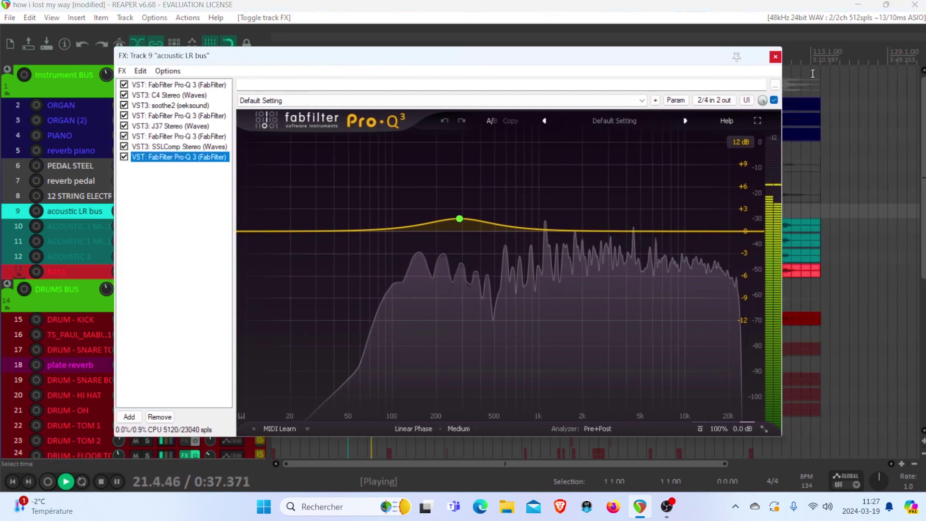
{"action": "left_click", "coordinate": [776, 58]}
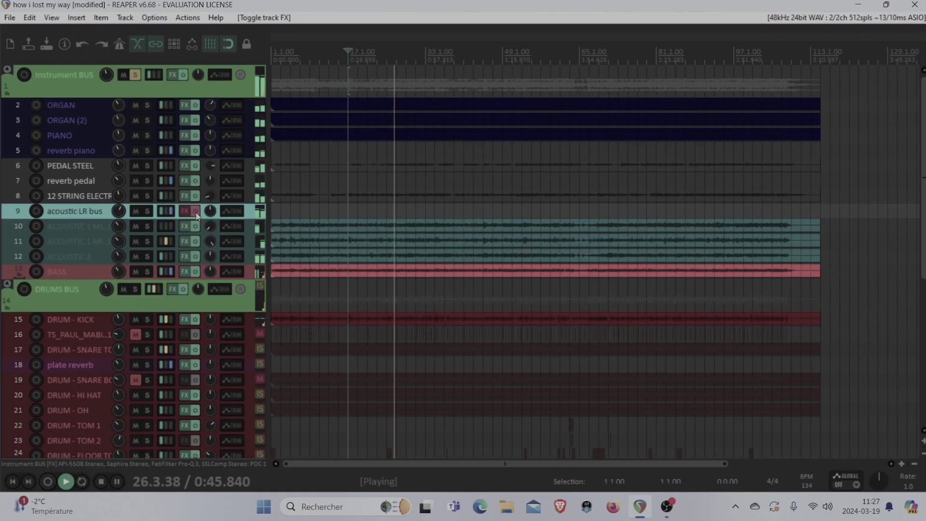
{"action": "left_click", "coordinate": [195, 211]}
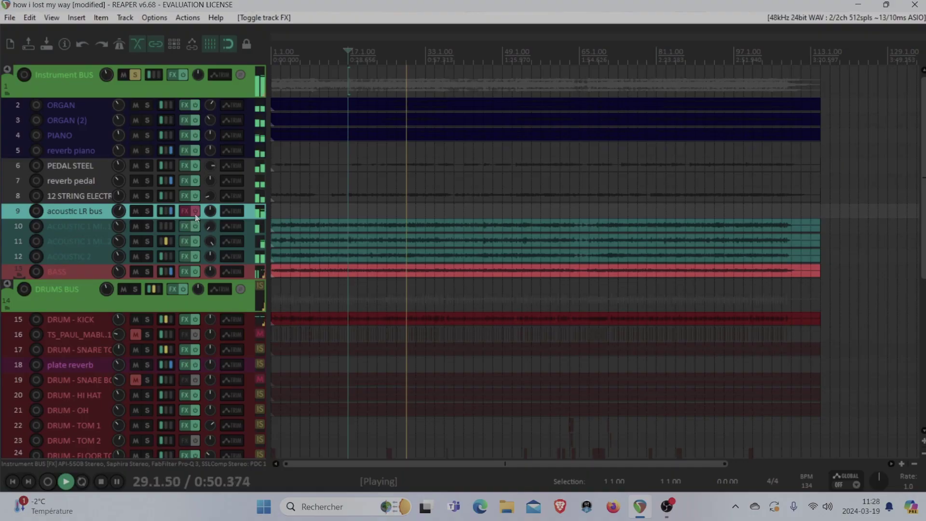
{"action": "left_click", "coordinate": [194, 212]}
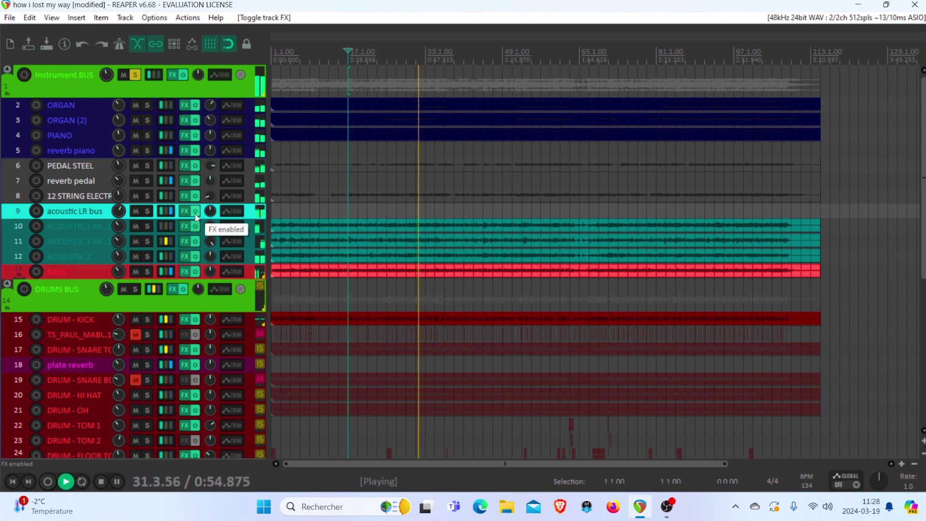
{"action": "key", "text": "space"}
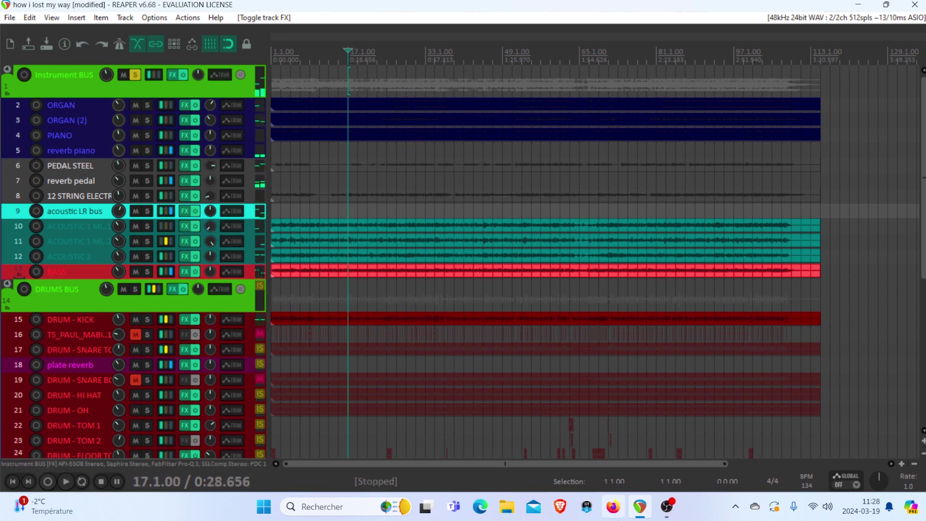